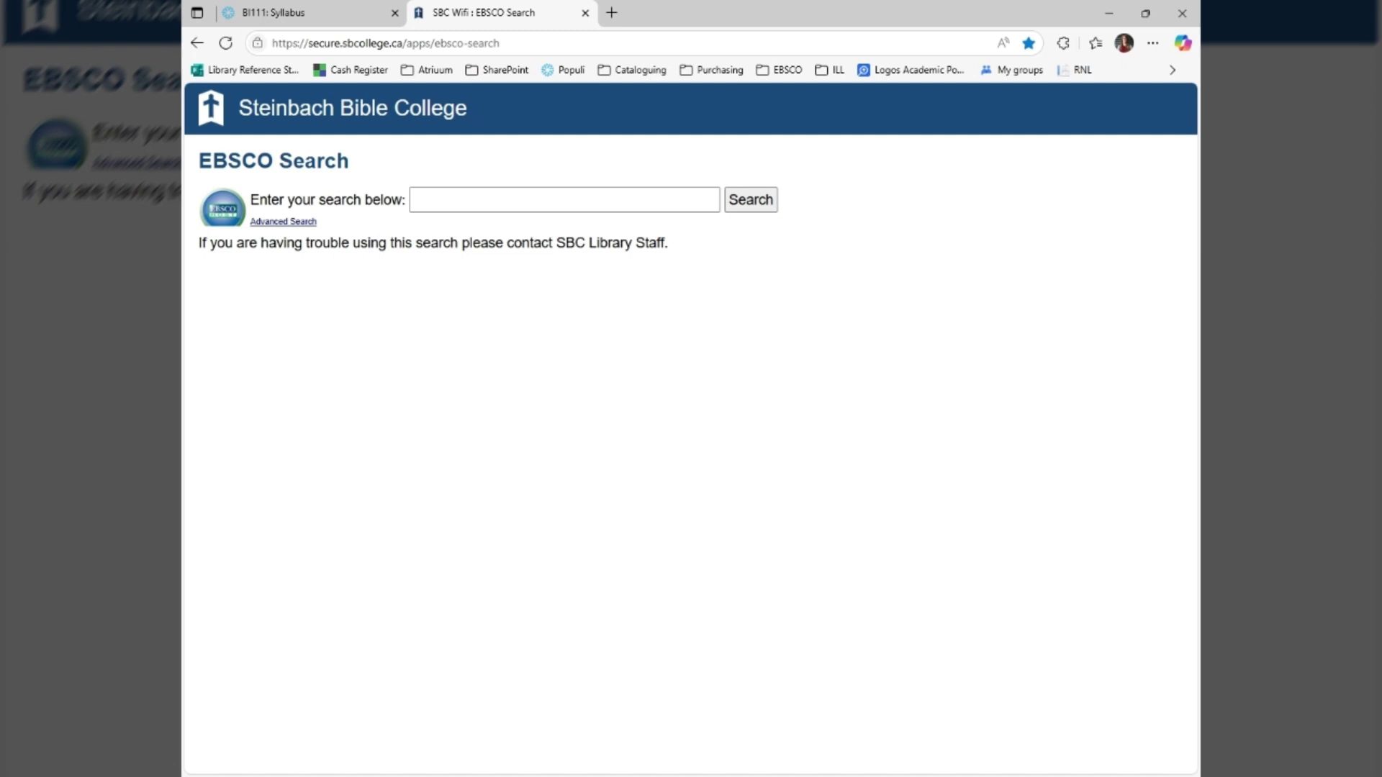
Open the EBSCO: SBC Online Library link from the BI111 course page and search for "historical Jesus".
left_click(345, 9)
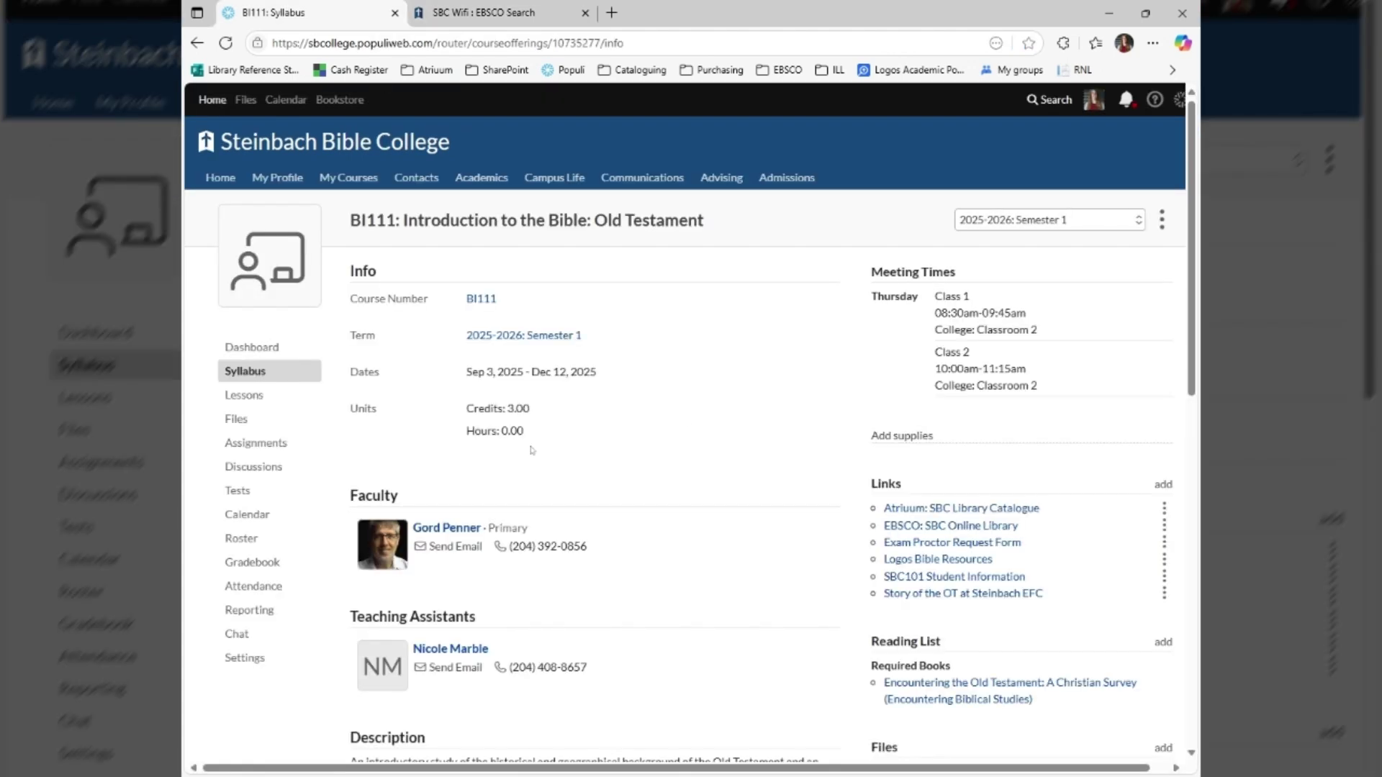
left_click(949, 525)
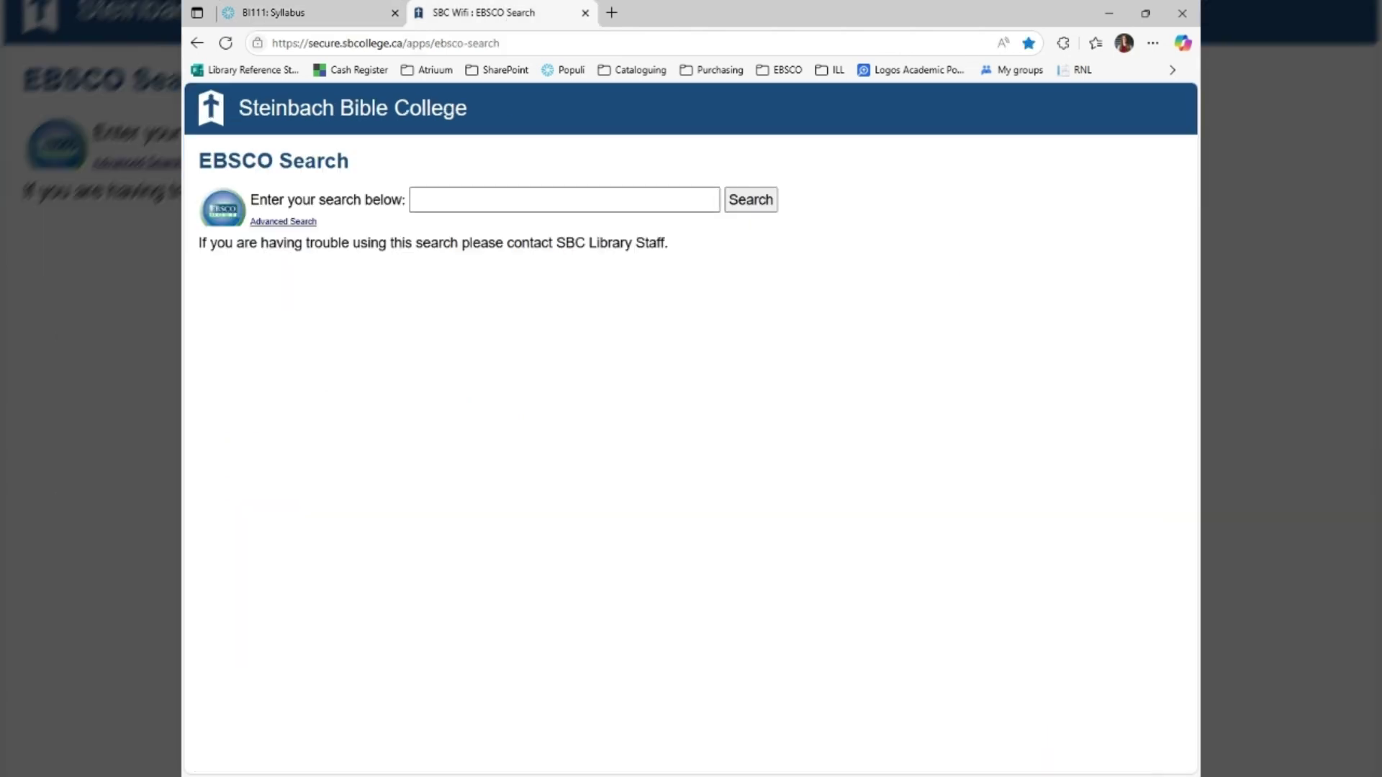
left_click(508, 203)
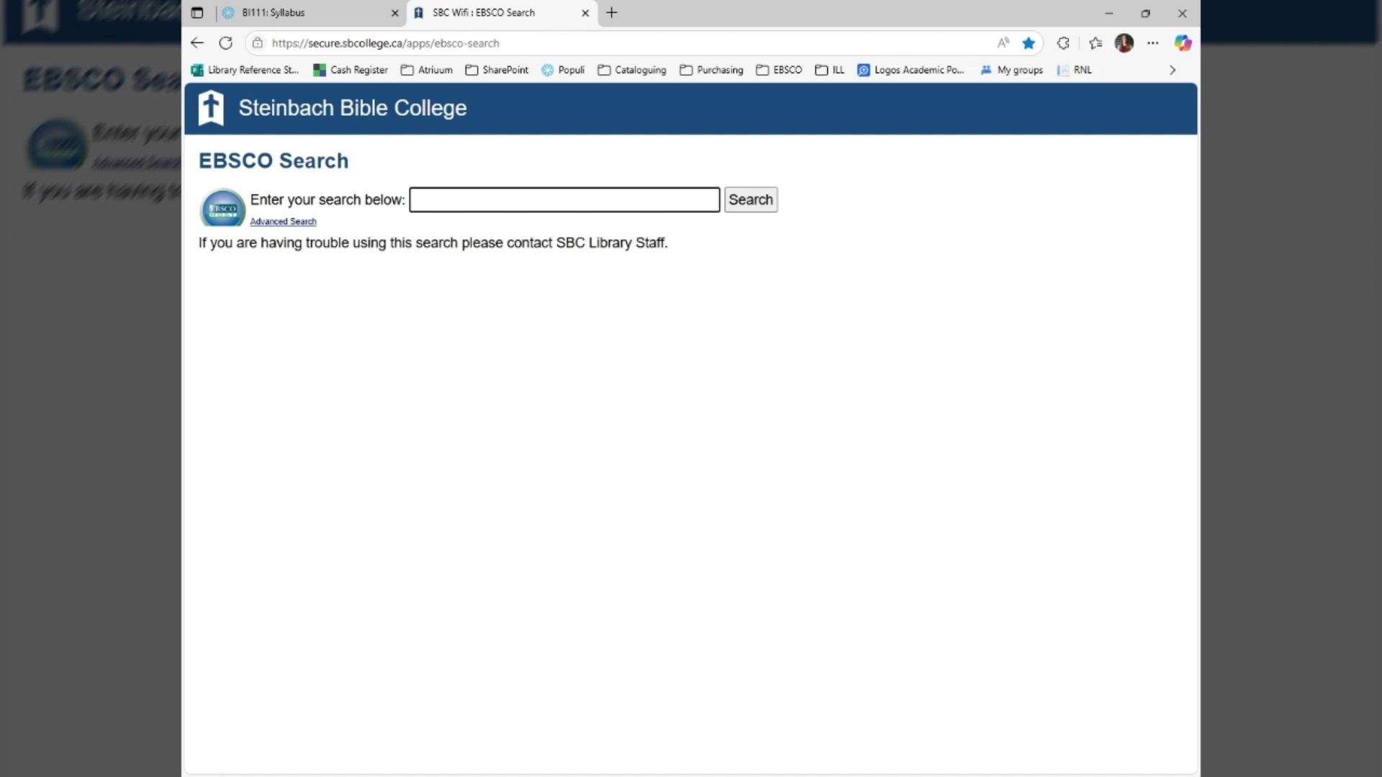
type("historical J")
key("Tab")
key("Return")
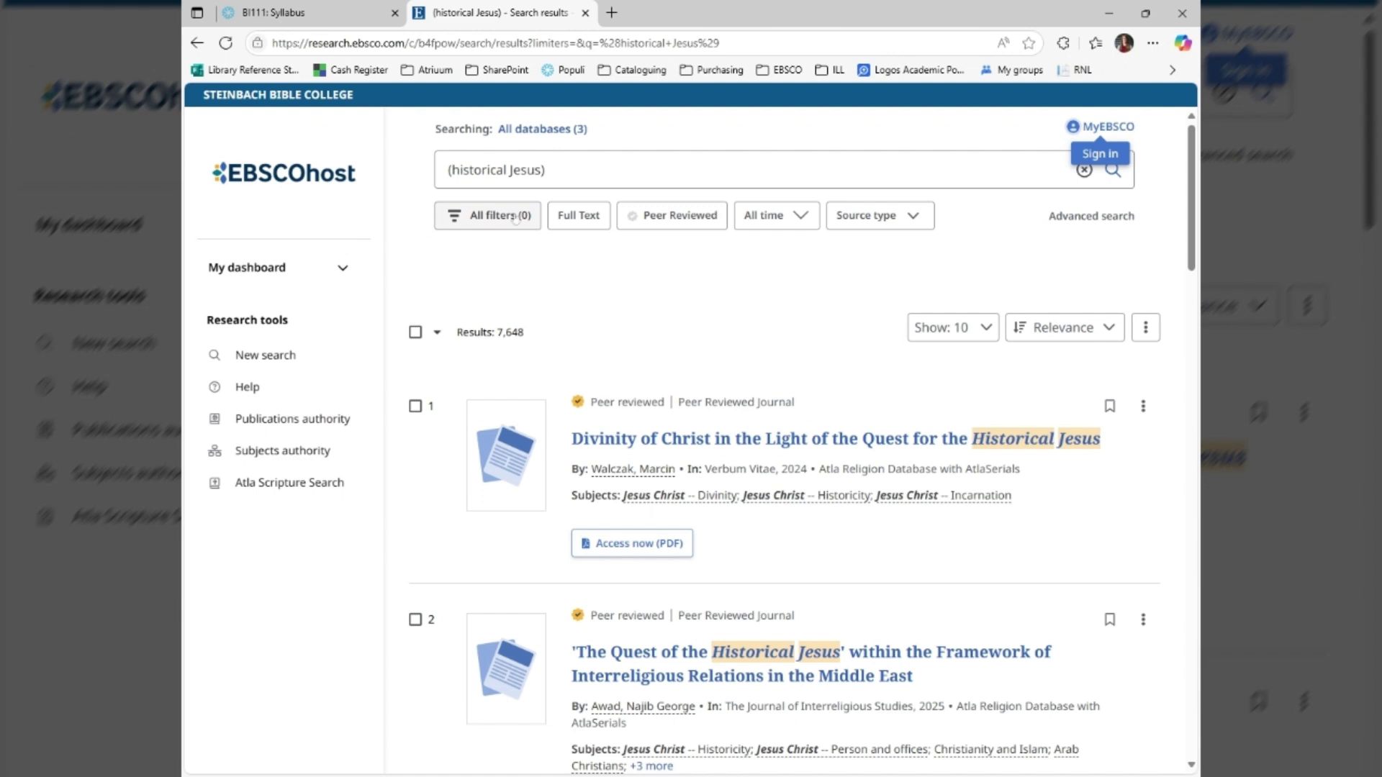
Limit the results to full text, and view the PDF of "Divinity of Christ in the Light of the Quest for the Historical Jesus".
left_click(578, 216)
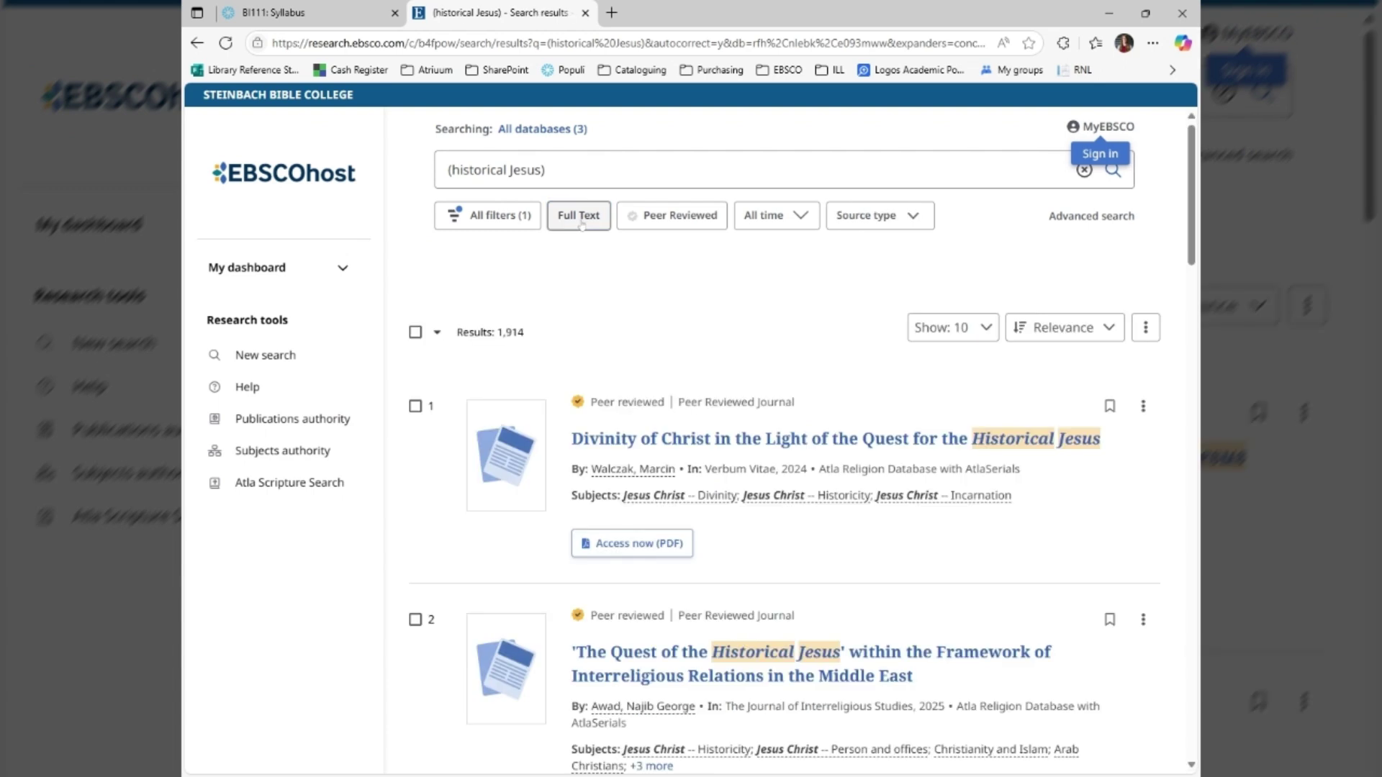
left_click(660, 541)
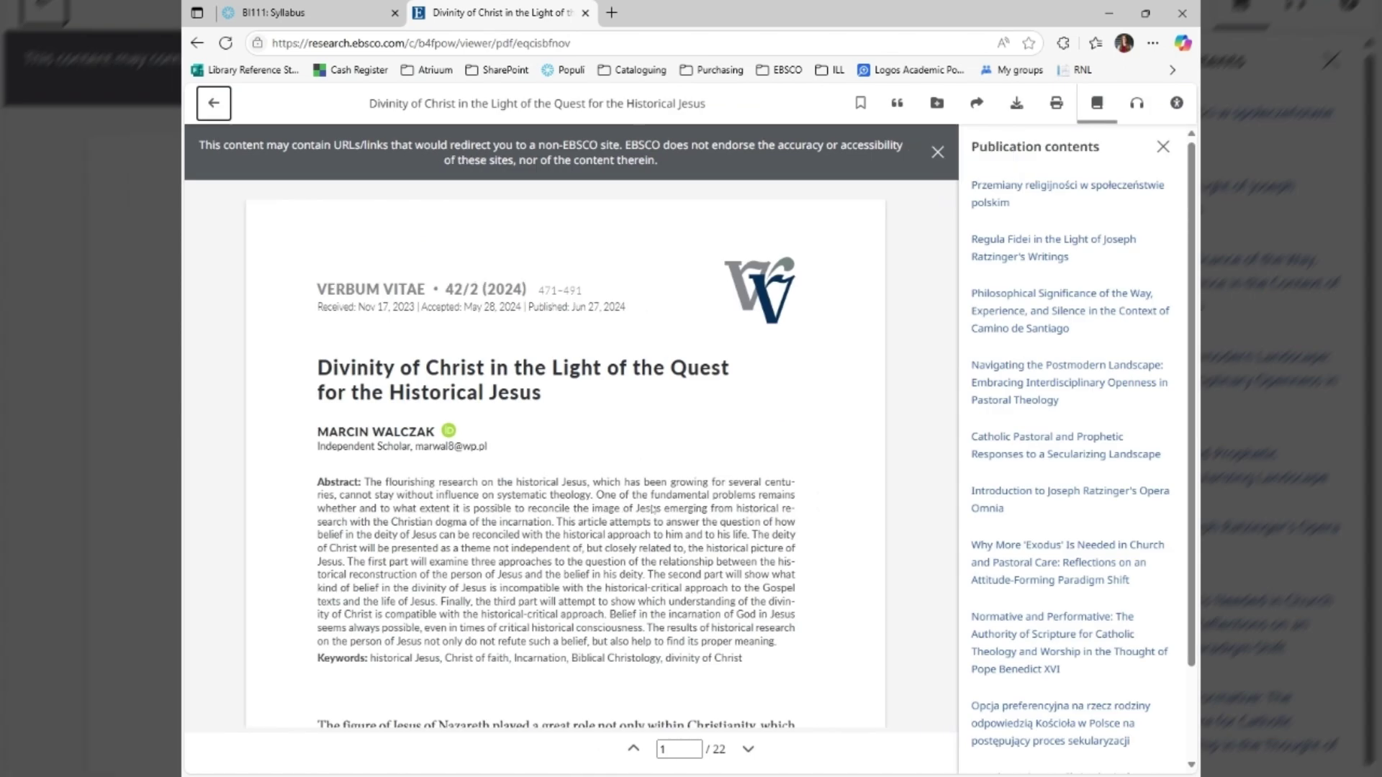
left_click(214, 103)
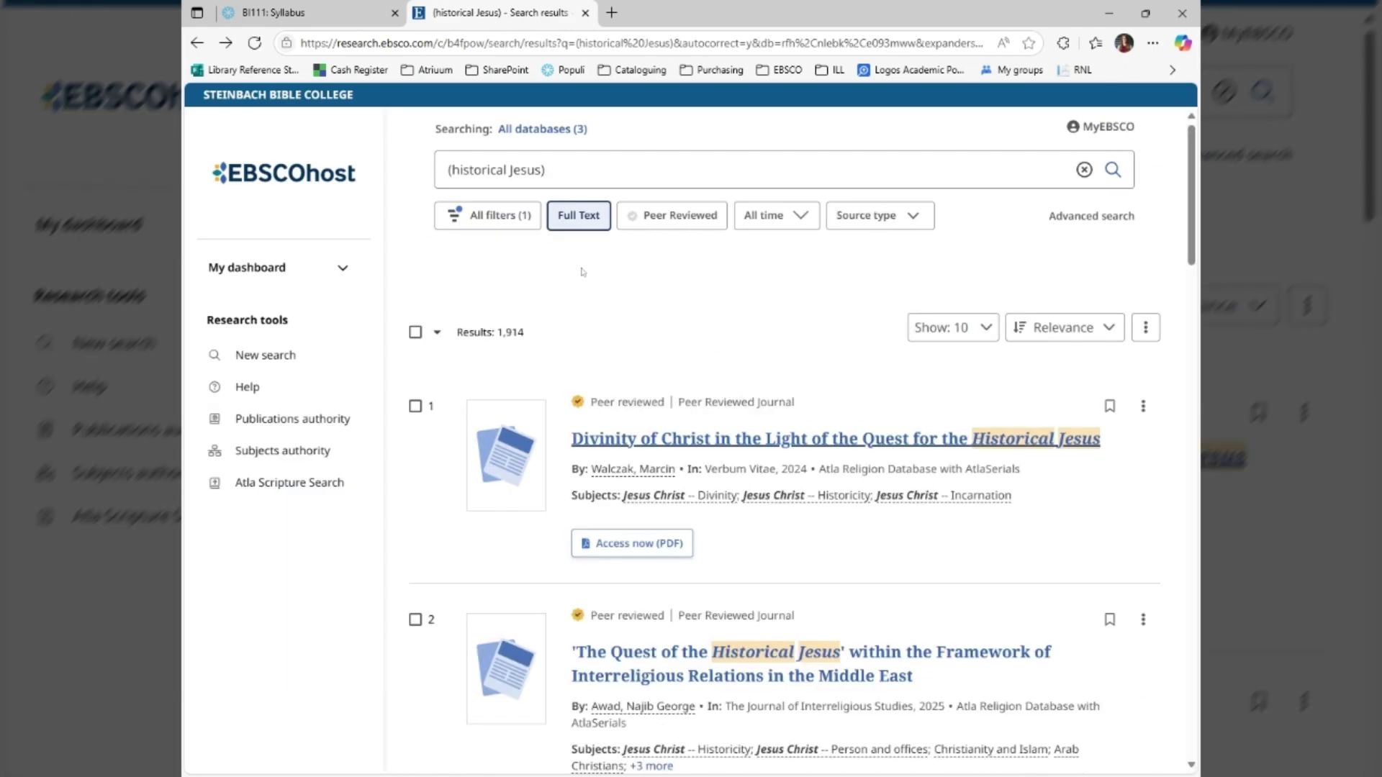
Remove the Full Text filter and open the item request form for the book "Next Quest for Historical Jesus".
left_click(586, 217)
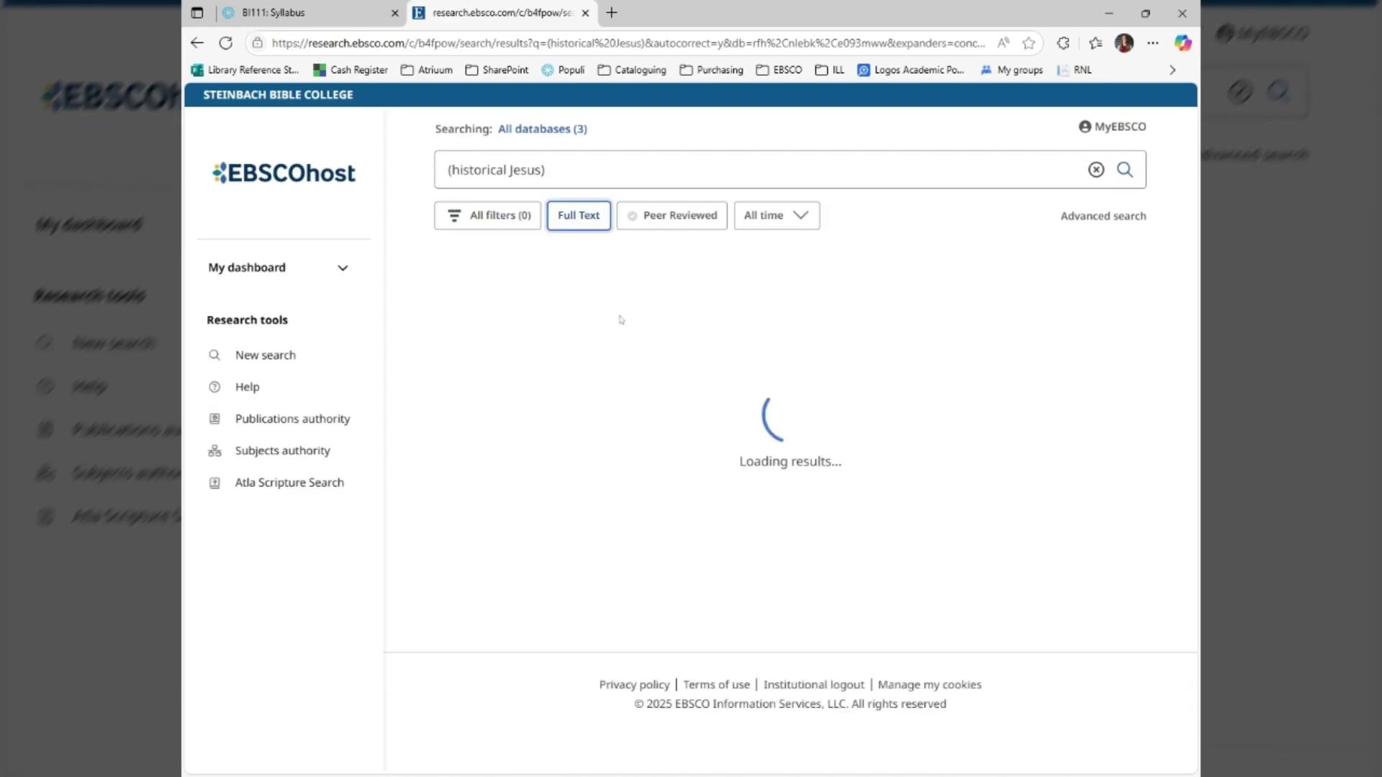
scroll(622, 317, "down", 4)
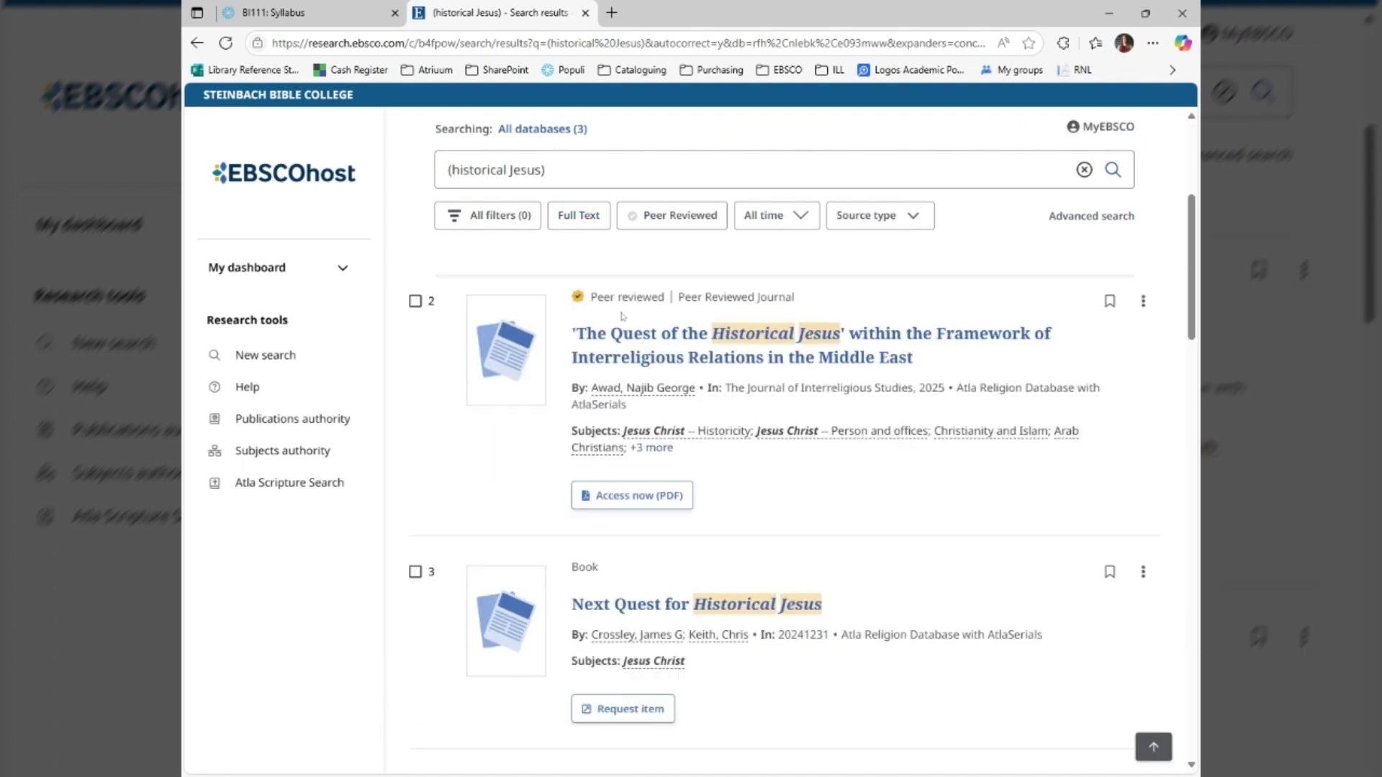
scroll(623, 316, "down", 5)
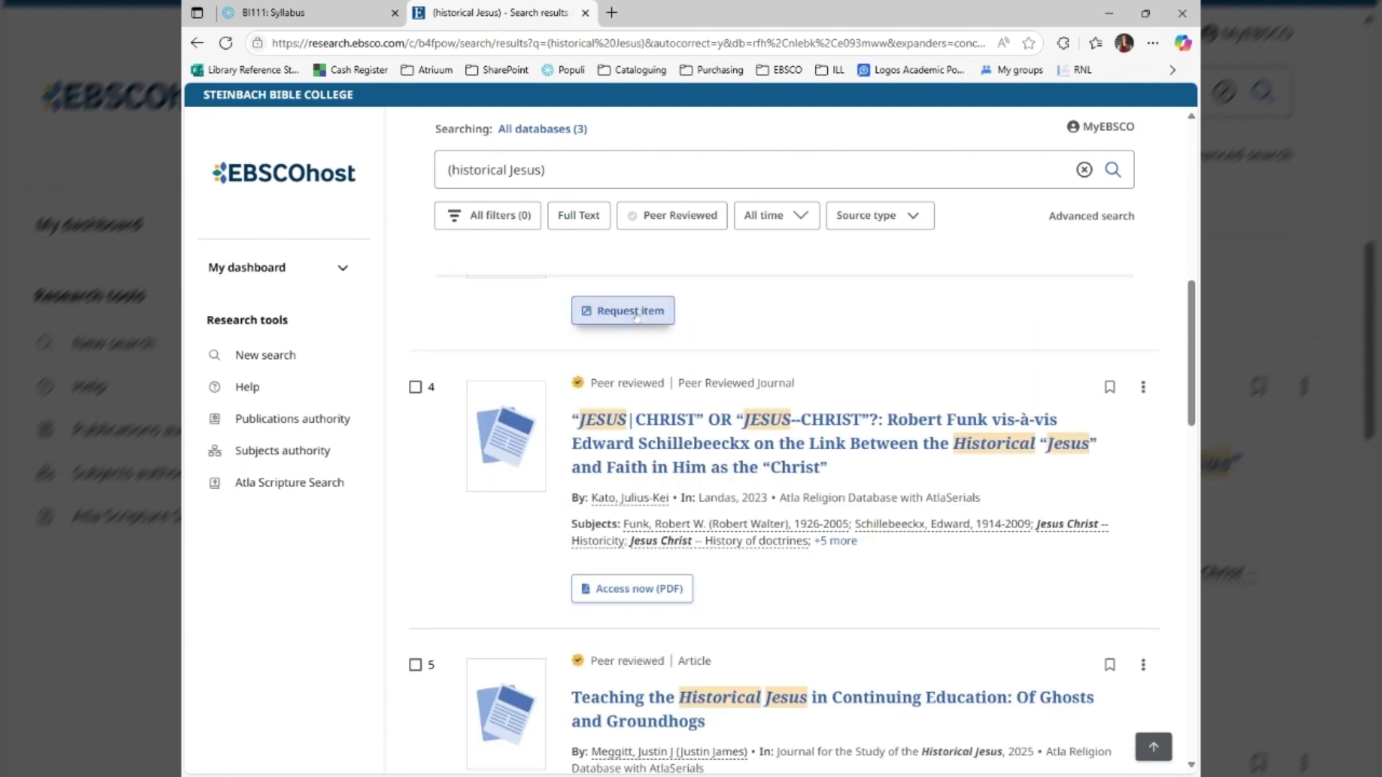
left_click(626, 311)
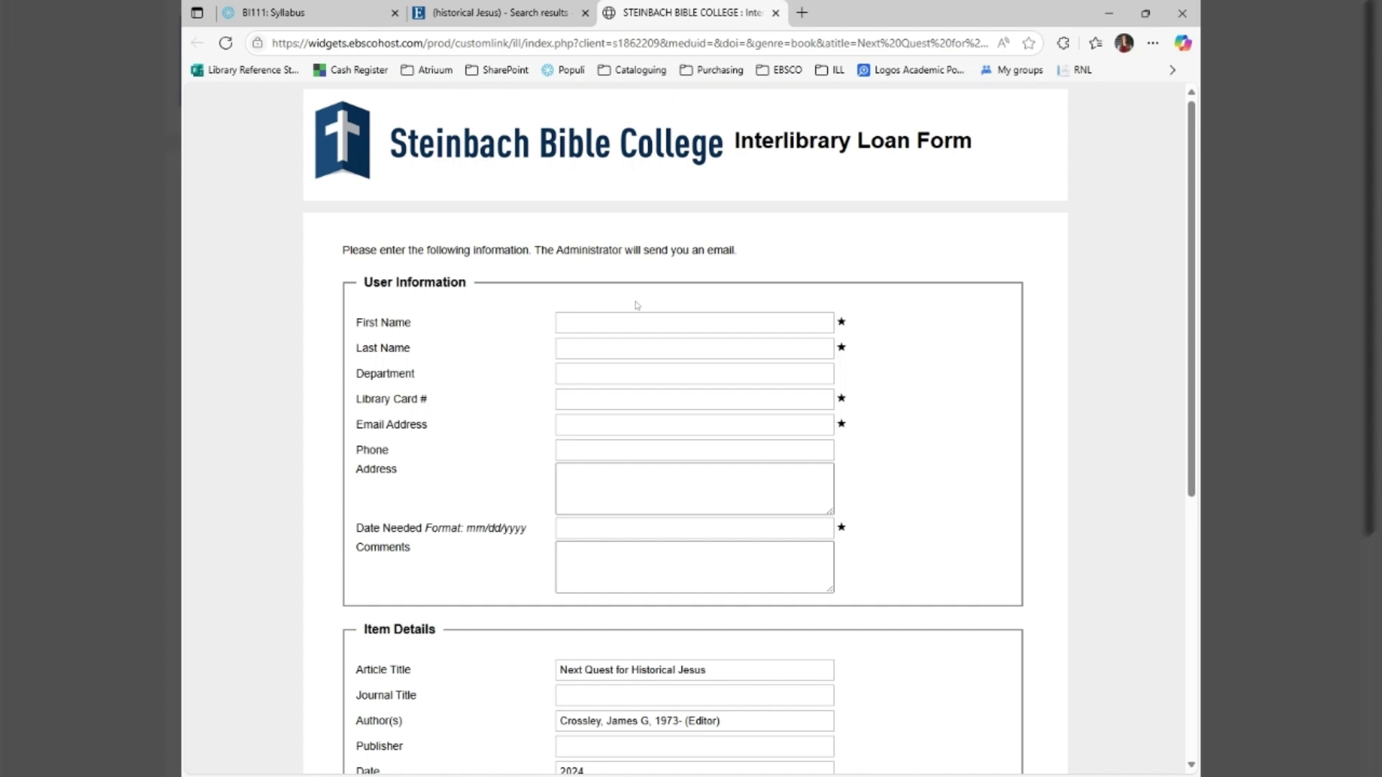
Examine the user information and item details of the Interlibrary Loan Form, and close it without submitting.
scroll(637, 305, "down", 5)
scroll(985, 656, "down", 1)
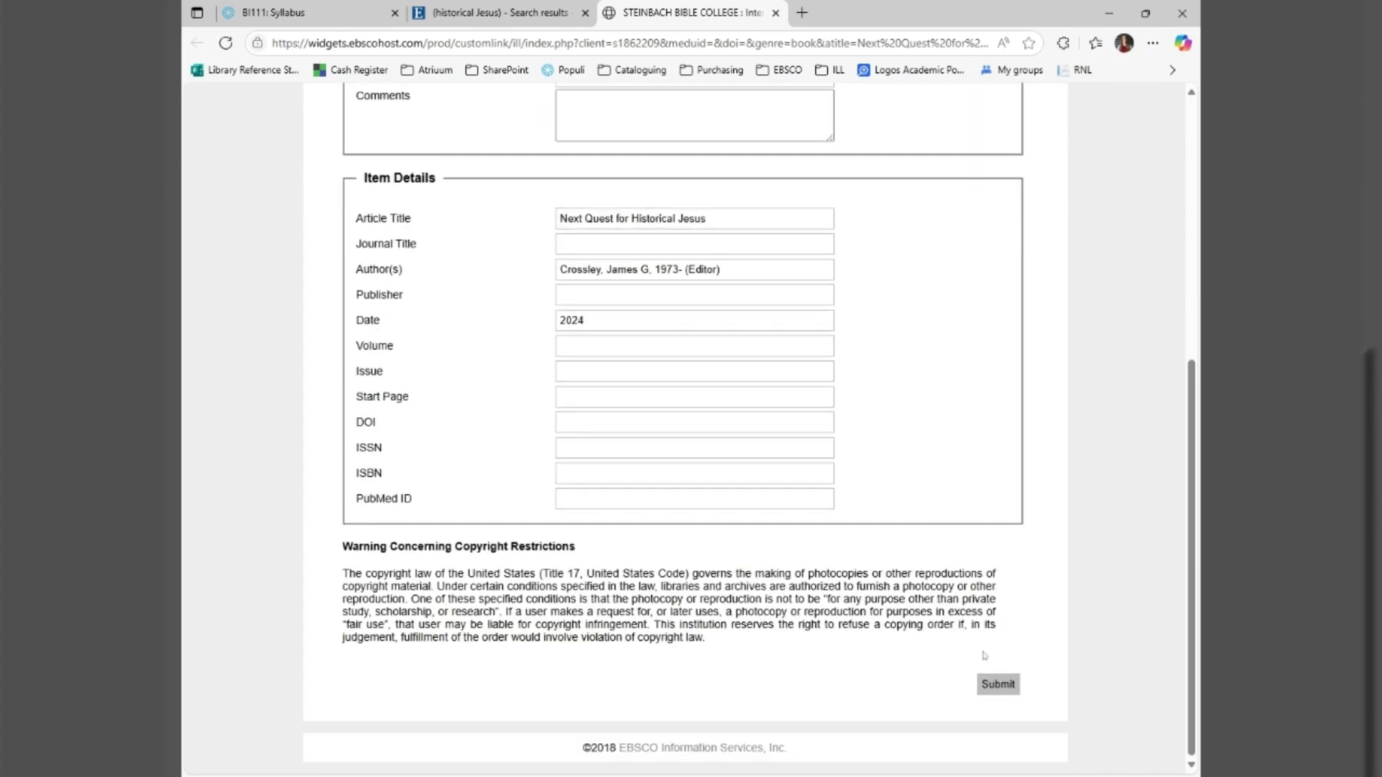
scroll(927, 596, "up", 5)
scroll(927, 596, "up", 1)
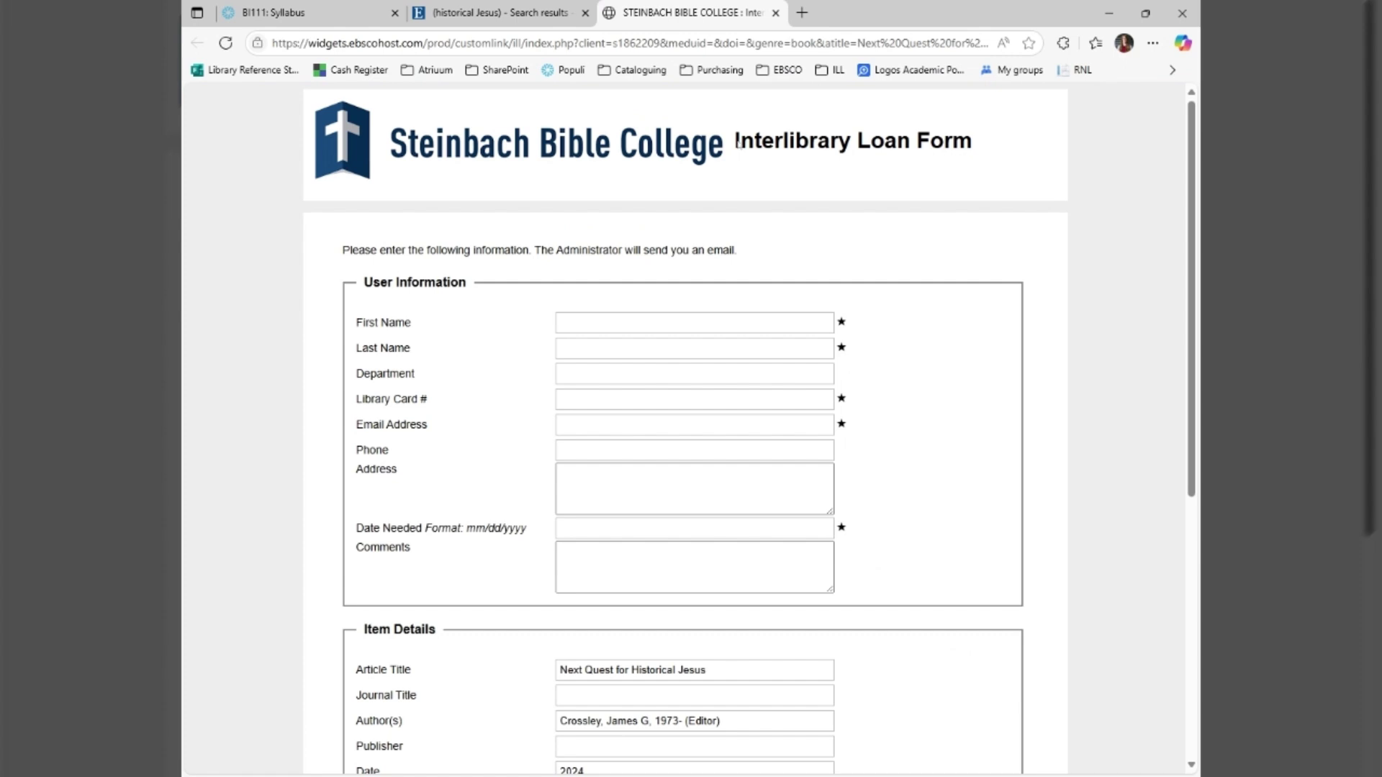
left_click(776, 13)
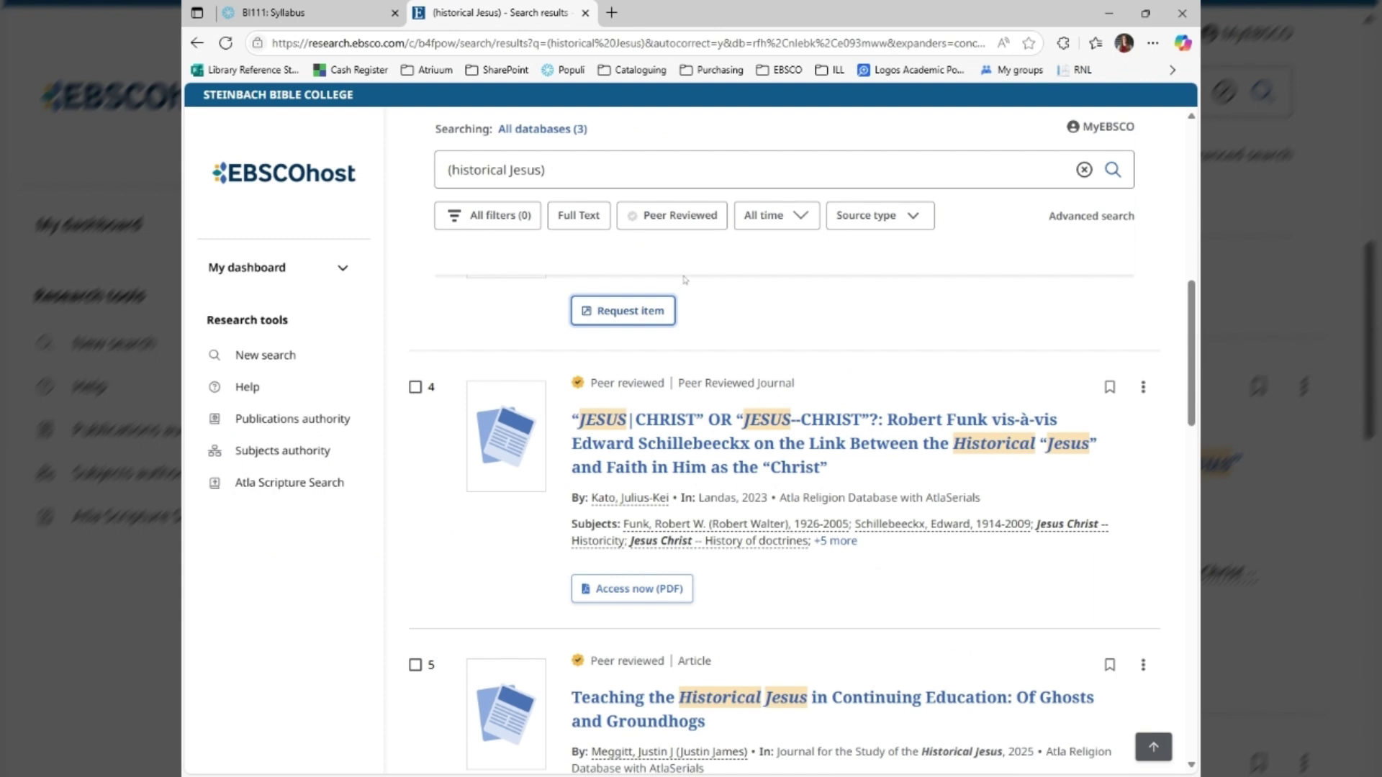
Limit the results to peer-reviewed items and remove that filter again.
left_click(680, 216)
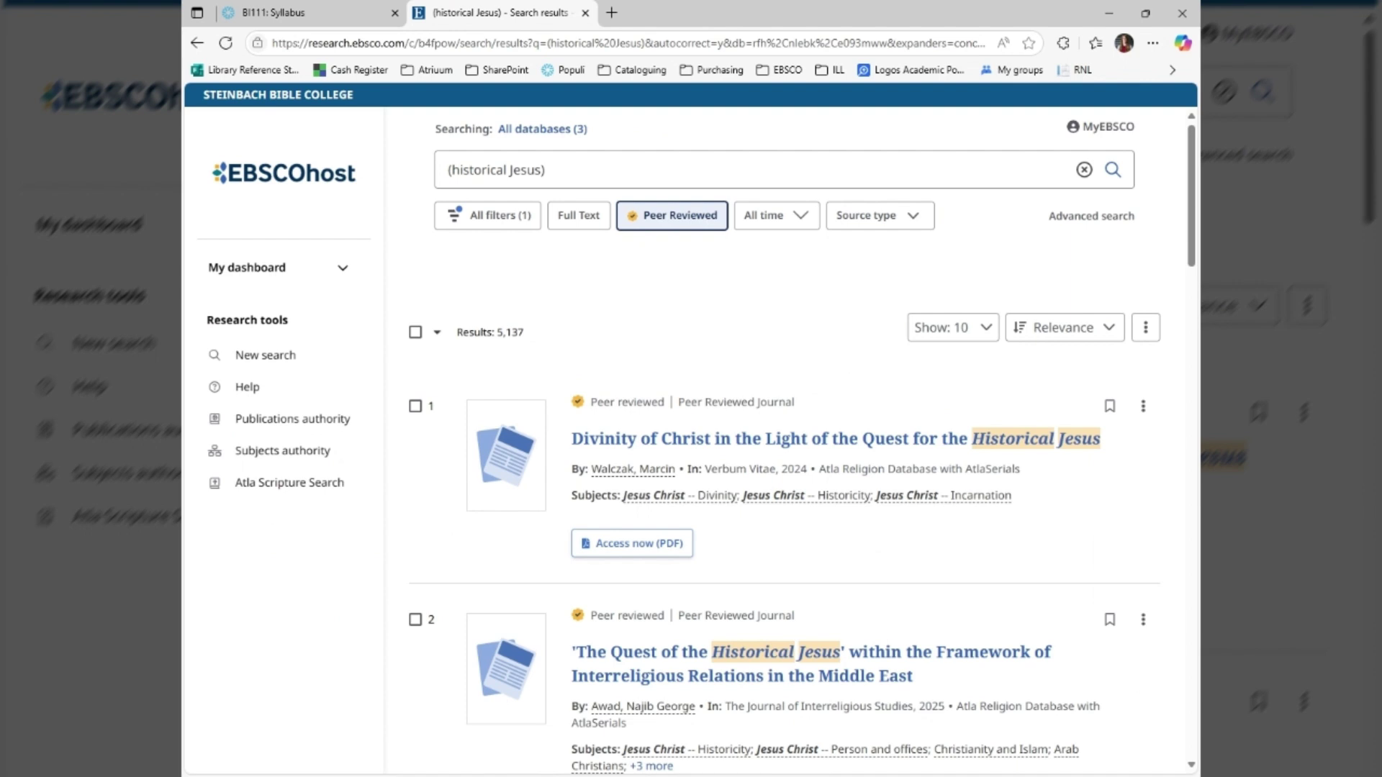
left_click(668, 222)
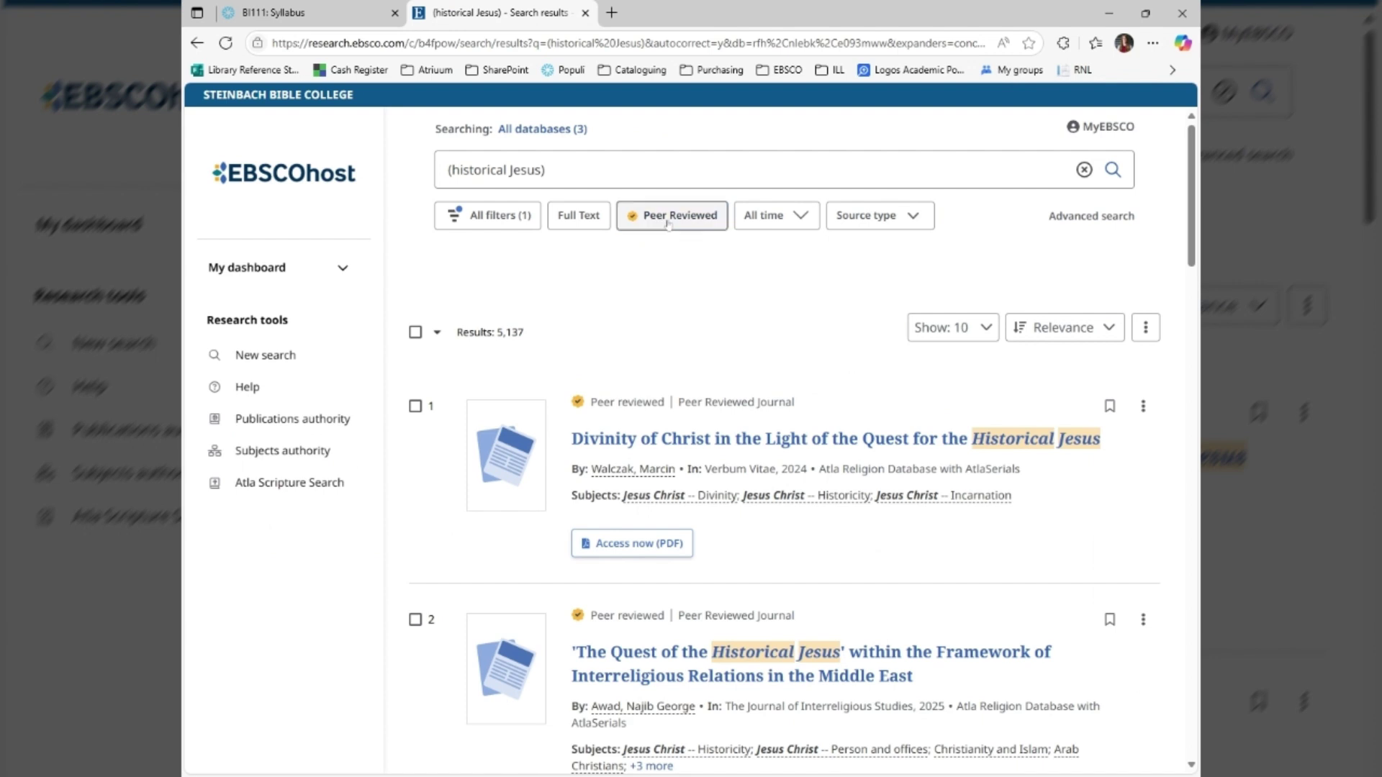
left_click(668, 223)
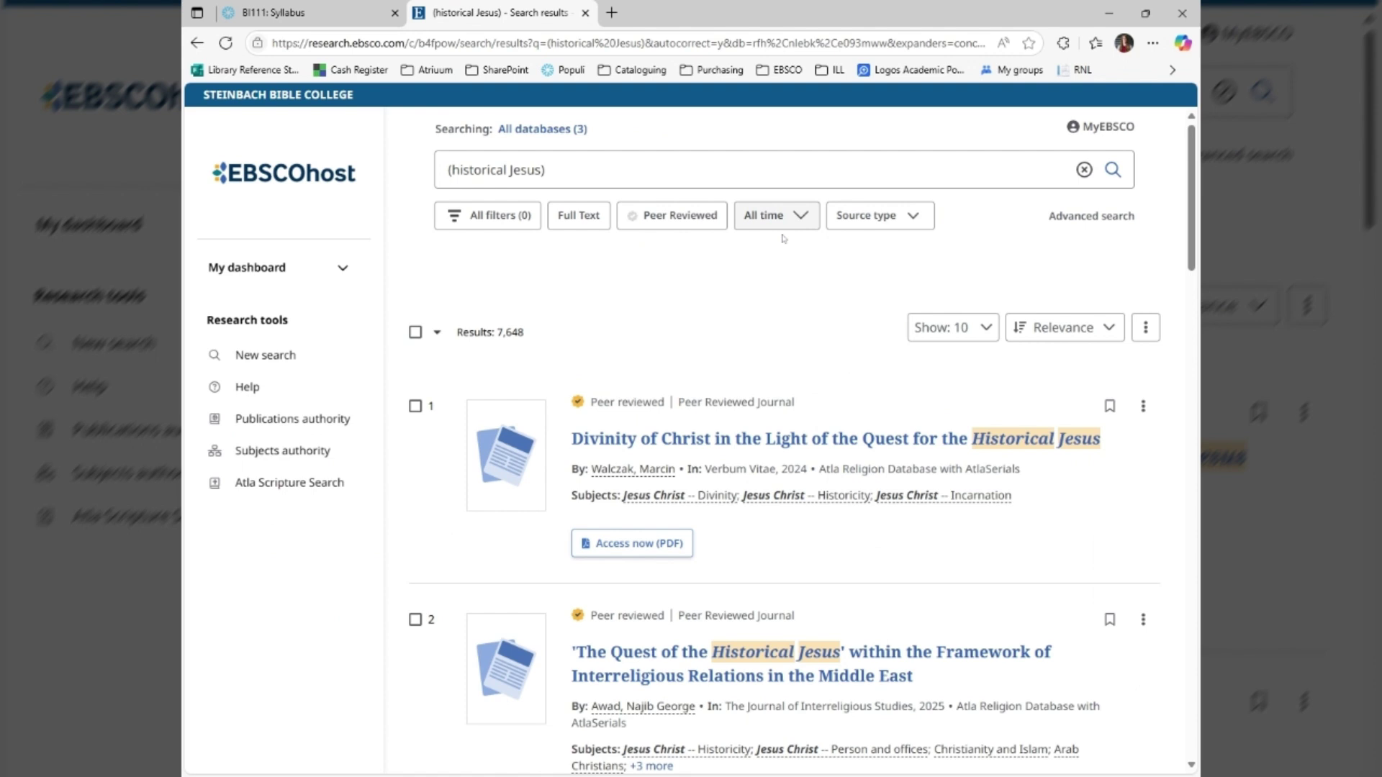
Look through the publication date filter options, including Custom range, and leave the filters without applying a date.
left_click(803, 218)
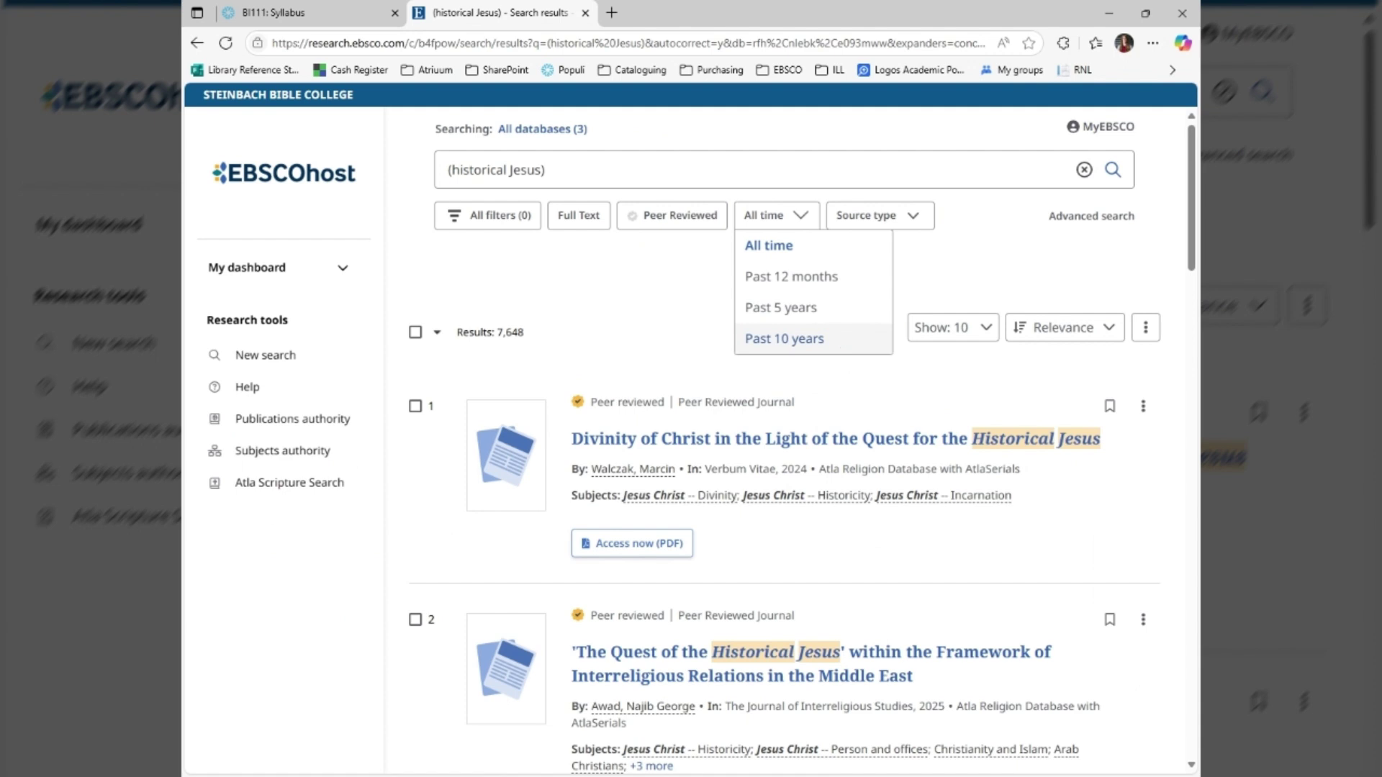
left_click(497, 216)
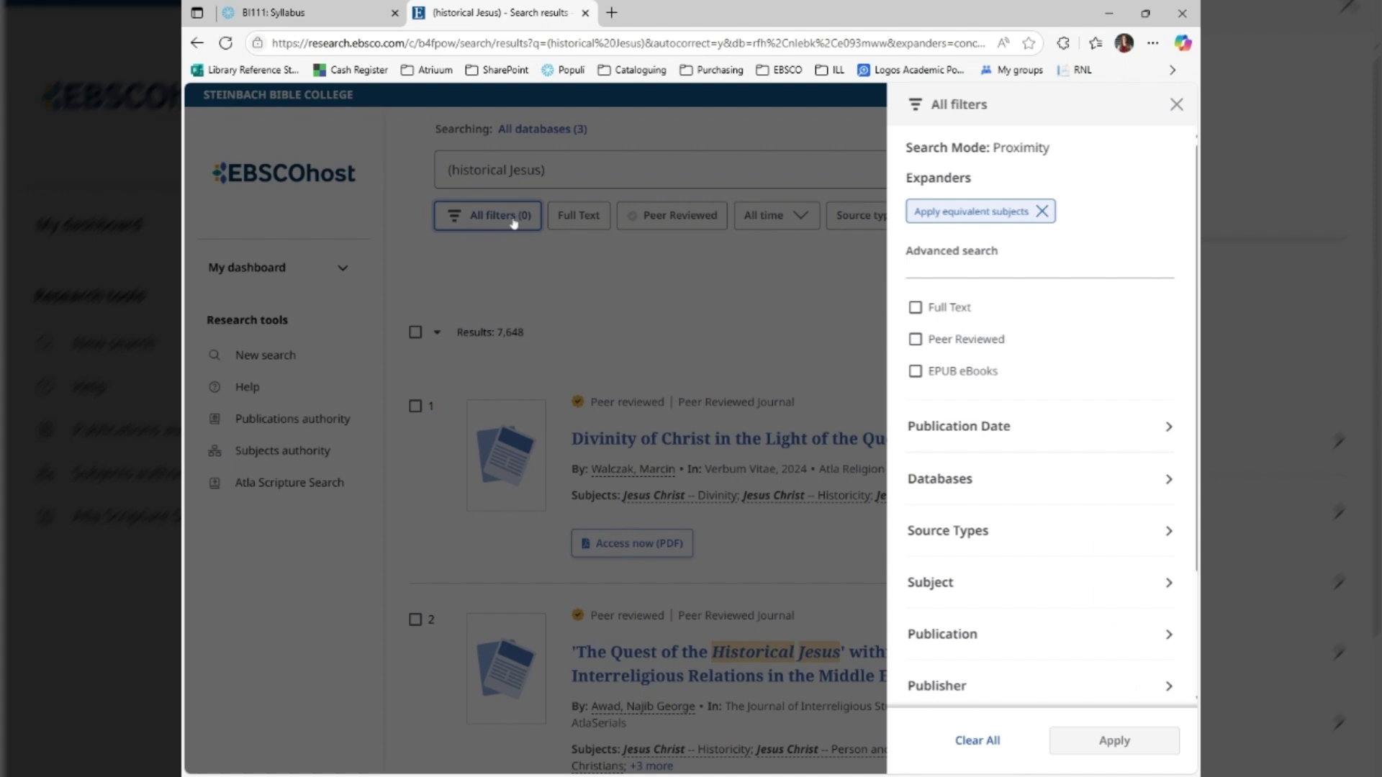
left_click(972, 428)
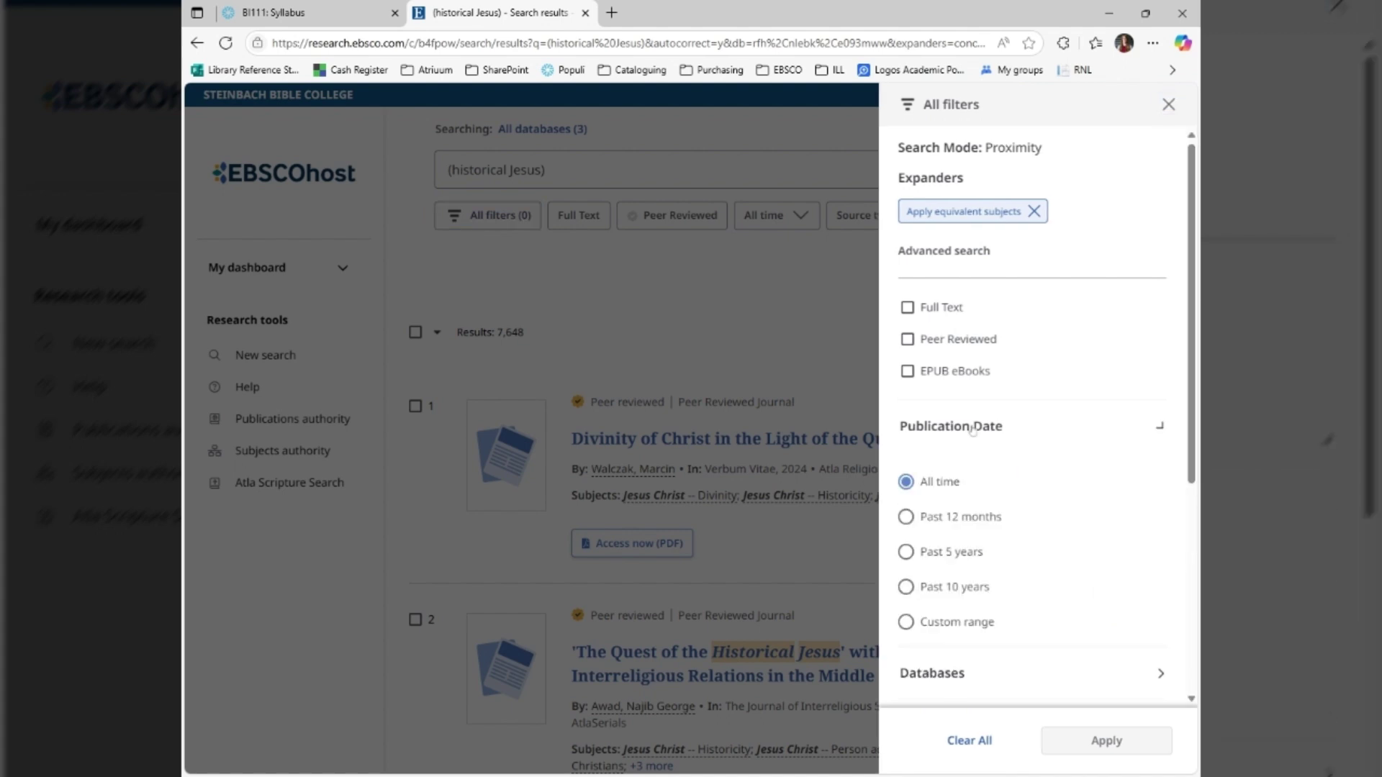
scroll(956, 317, "down", 4)
left_click(926, 305)
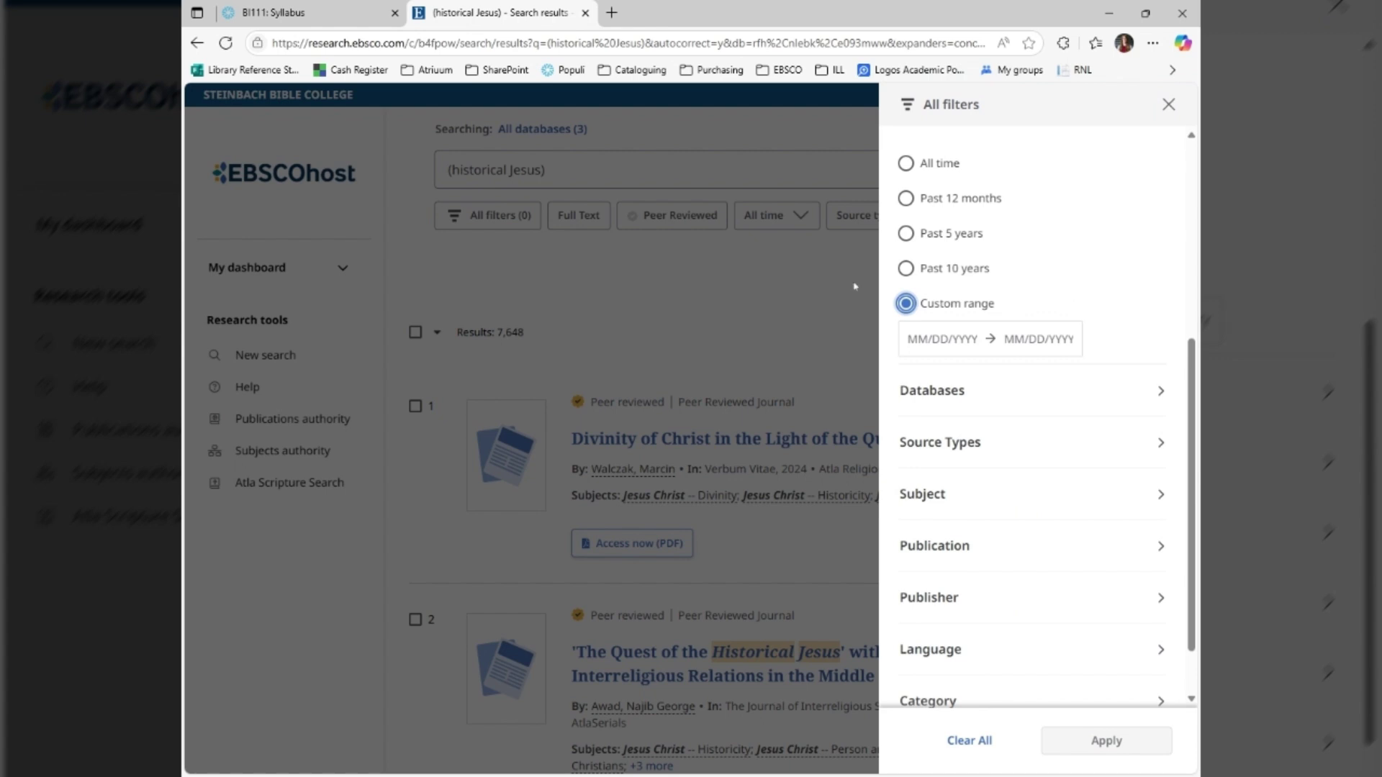
left_click(769, 245)
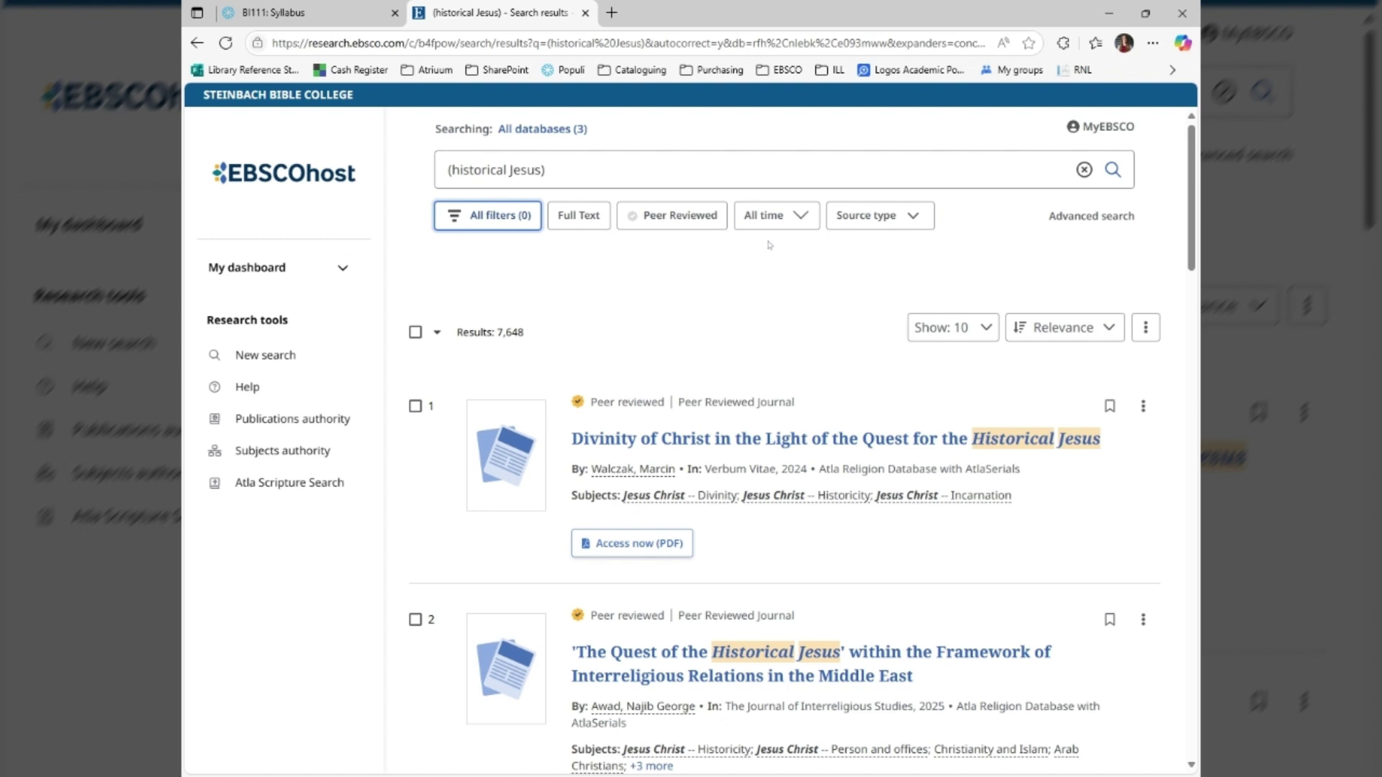
Limit the results to the source types Academic Journals and eBooks.
left_click(892, 218)
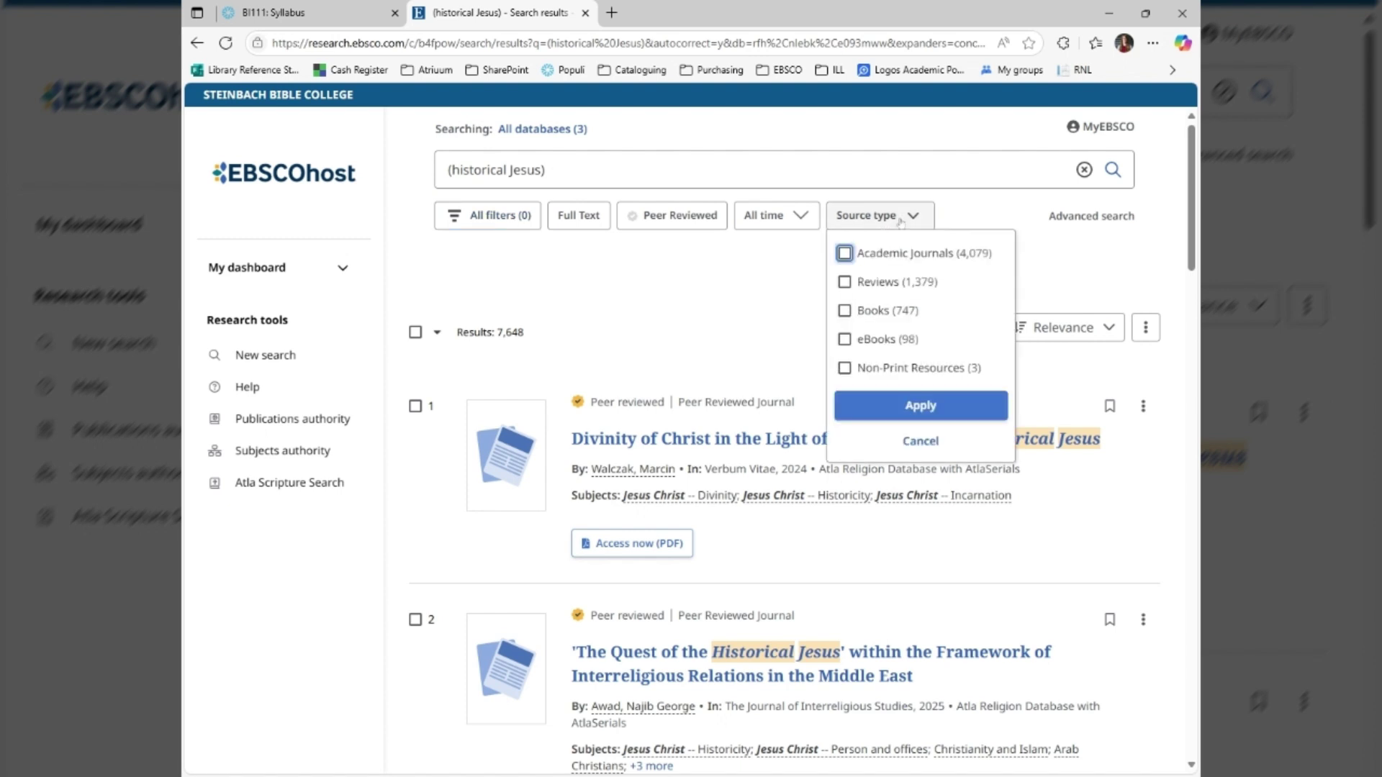
left_click(908, 255)
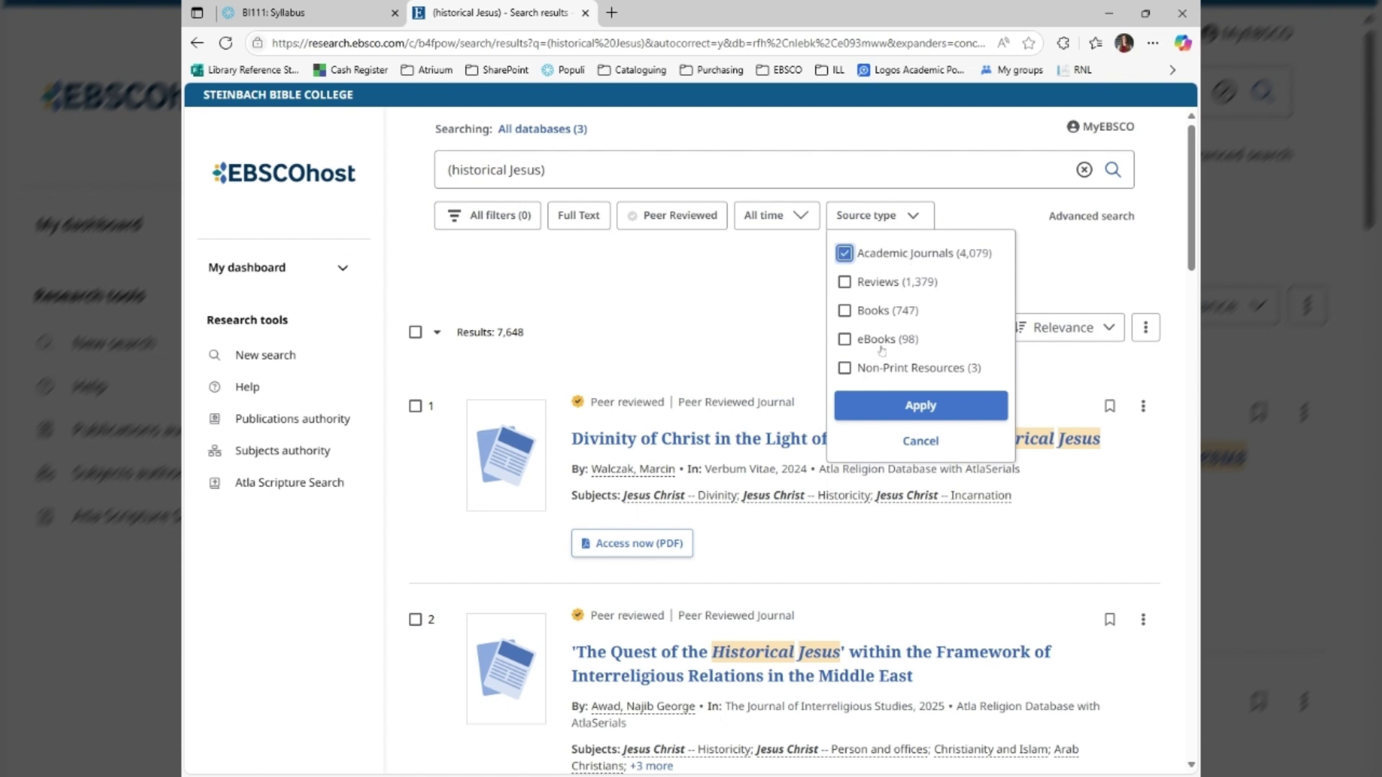
left_click(881, 343)
left_click(907, 407)
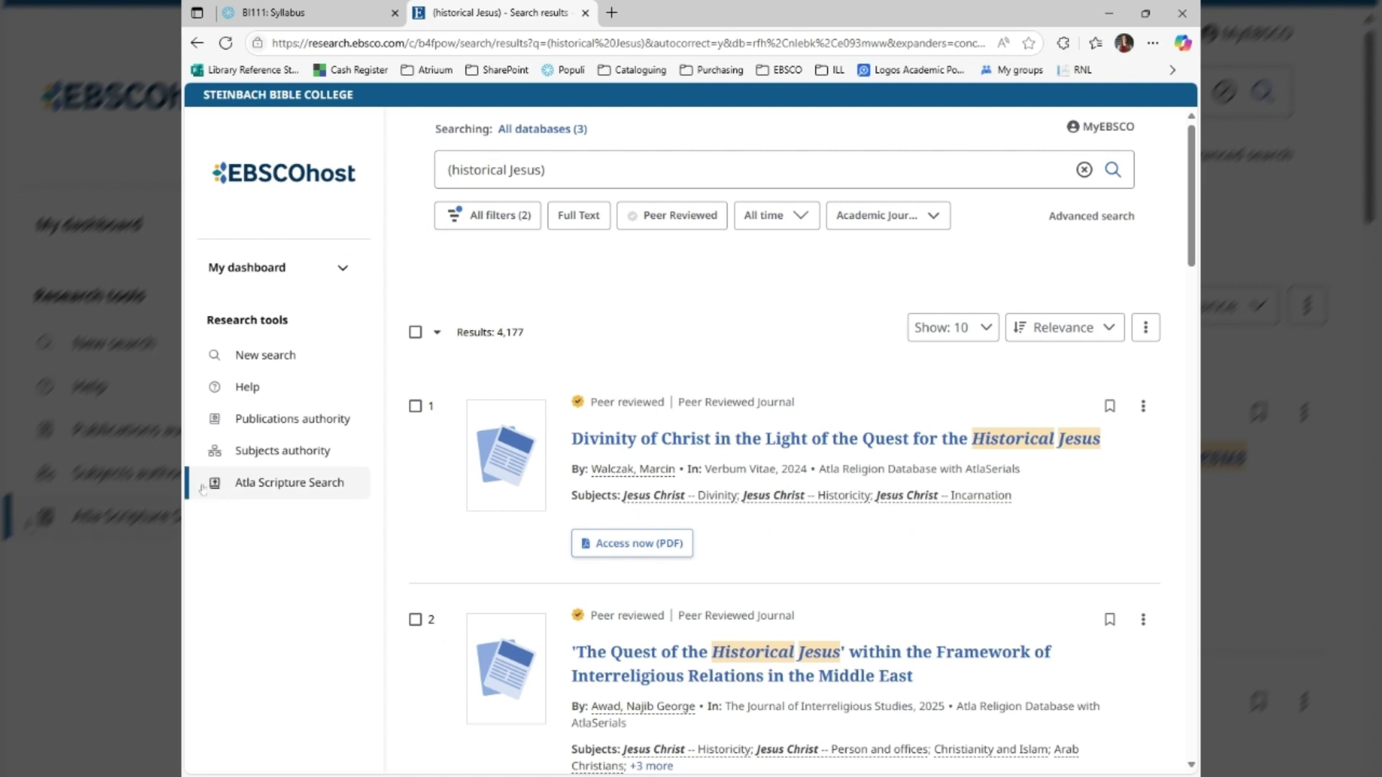
Open Atla Scripture Search, expand Genesis and select Chapter 9.
left_click(276, 488)
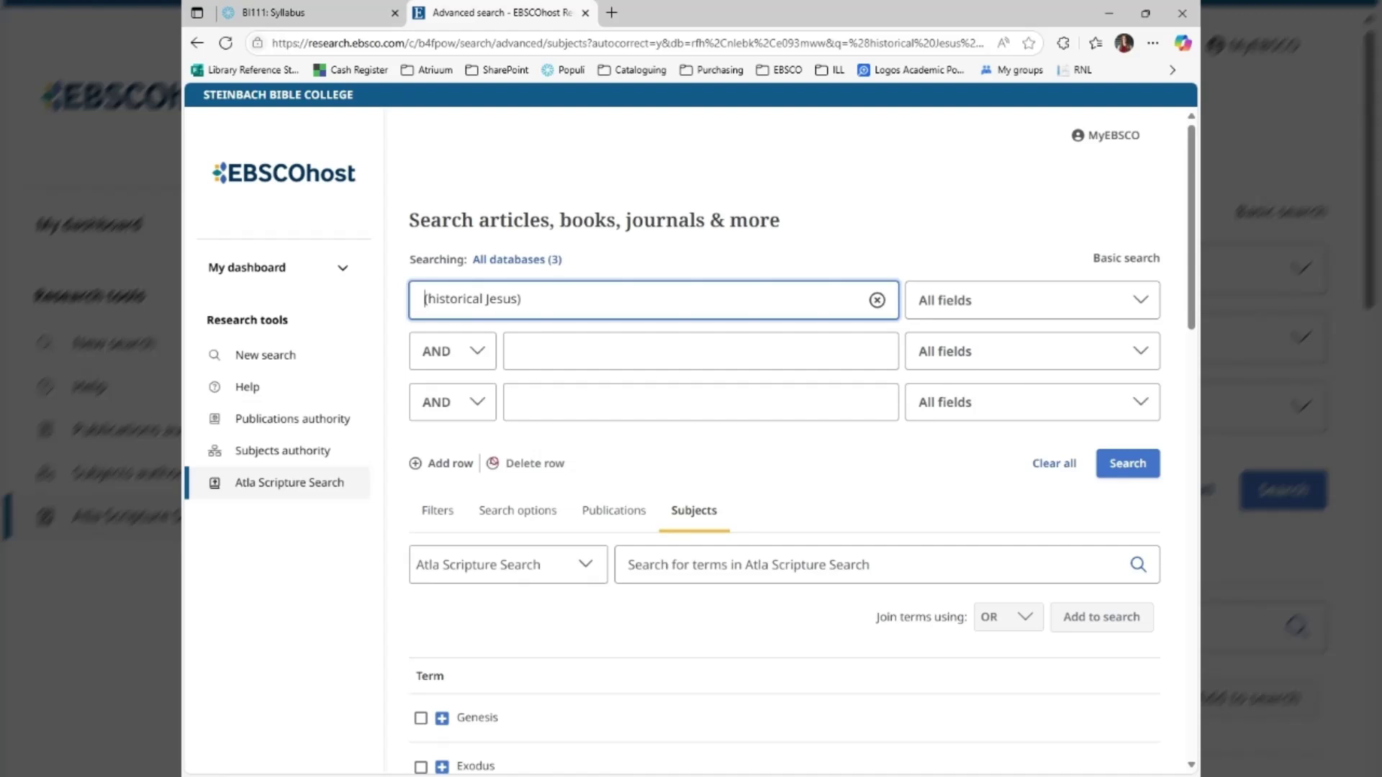
scroll(592, 418, "down", 2)
scroll(593, 418, "down", 3)
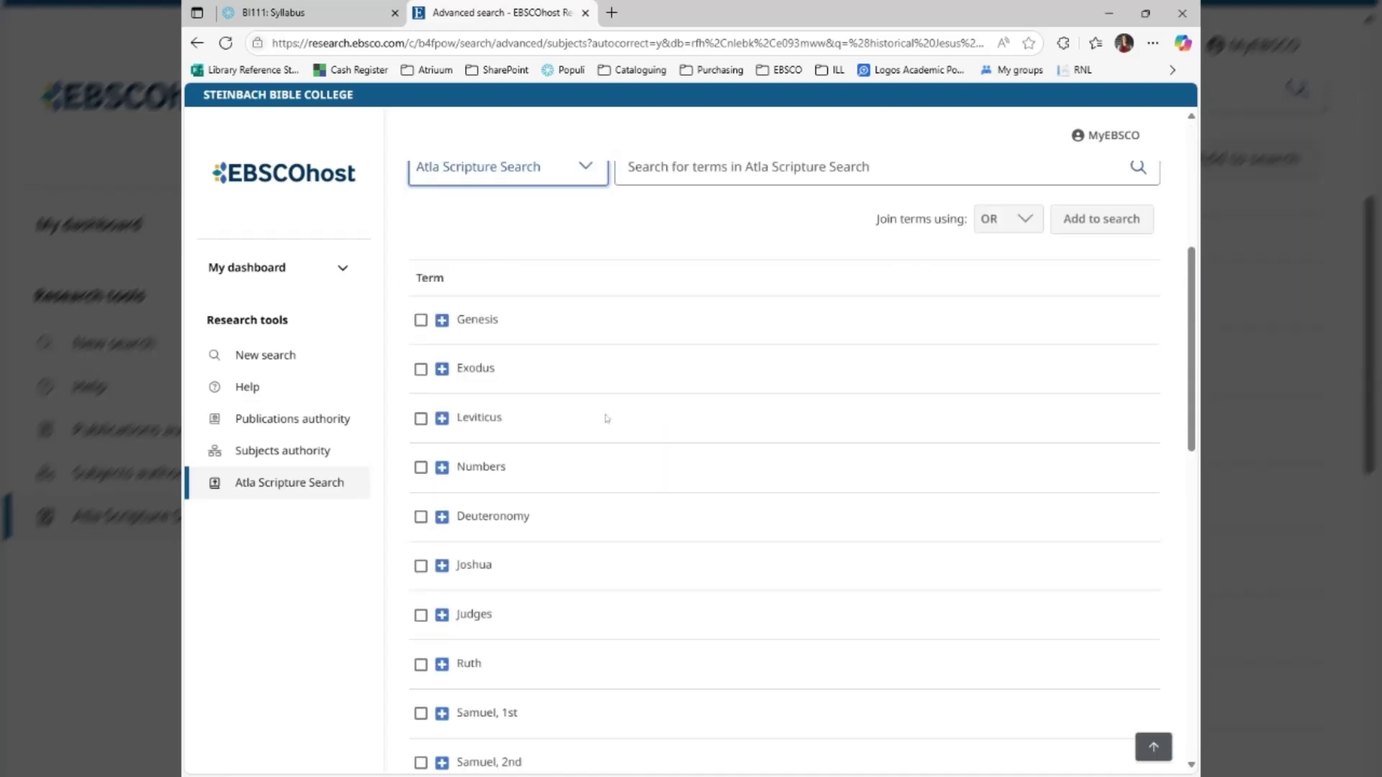
scroll(597, 416, "down", 1)
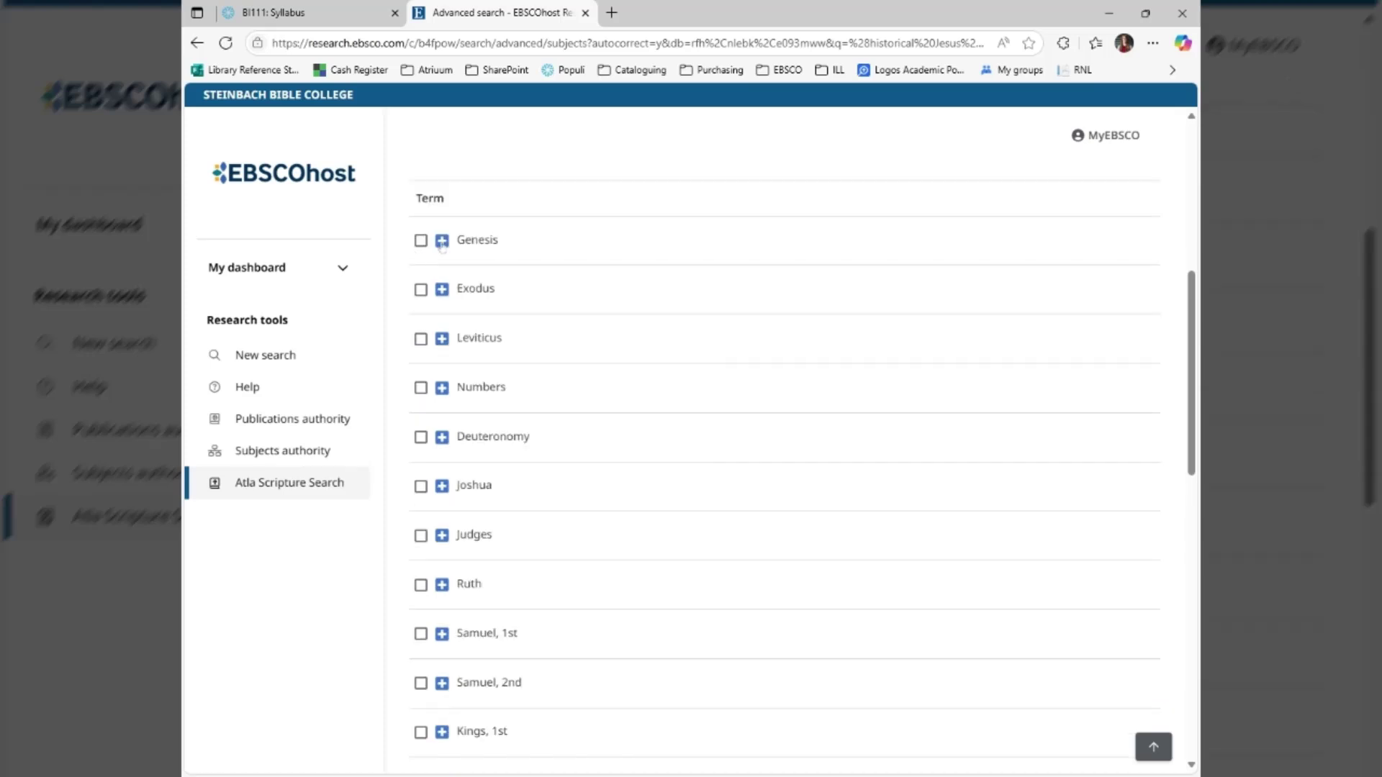
left_click(441, 242)
scroll(536, 401, "down", 10)
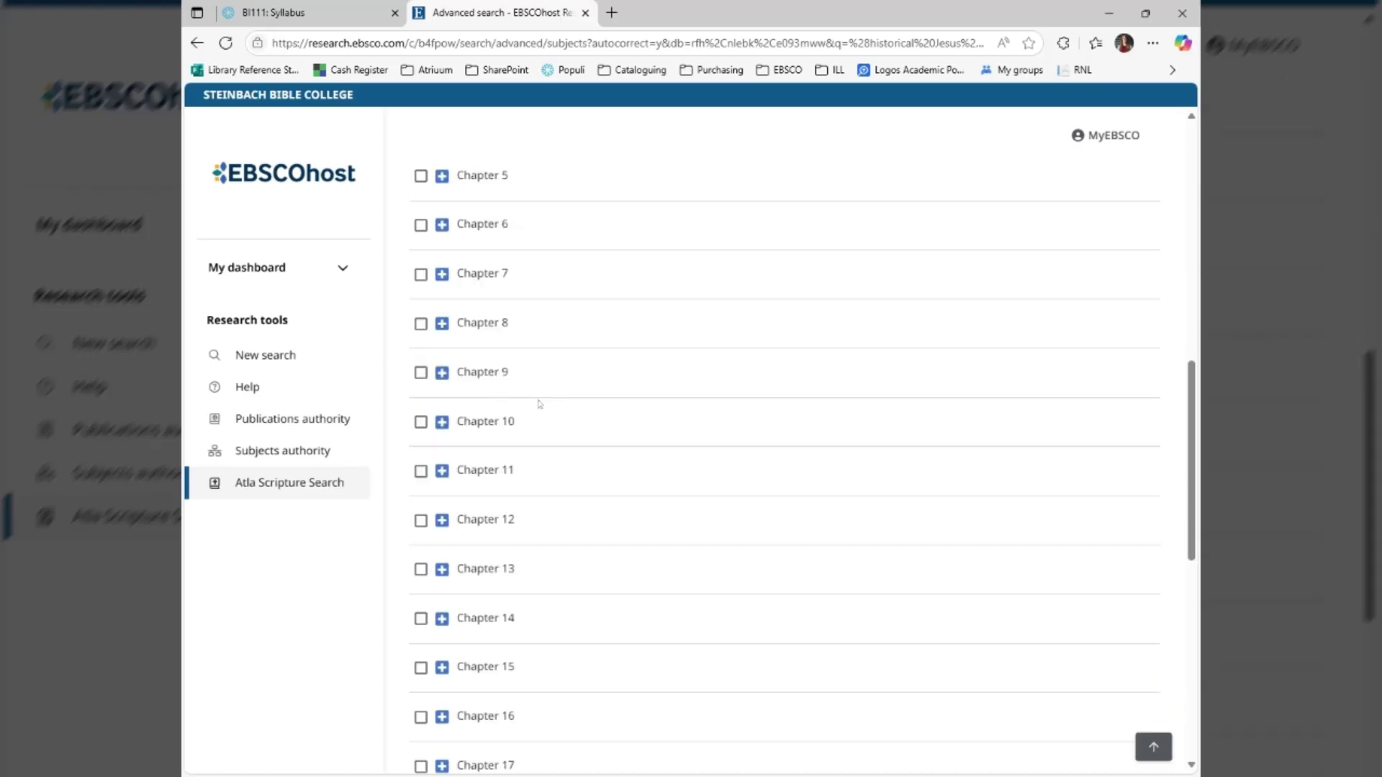
left_click(467, 369)
Add the selected chapter to the search, run it for SR "Genesis 9" alone, and browse the results.
scroll(479, 376, "up", 5)
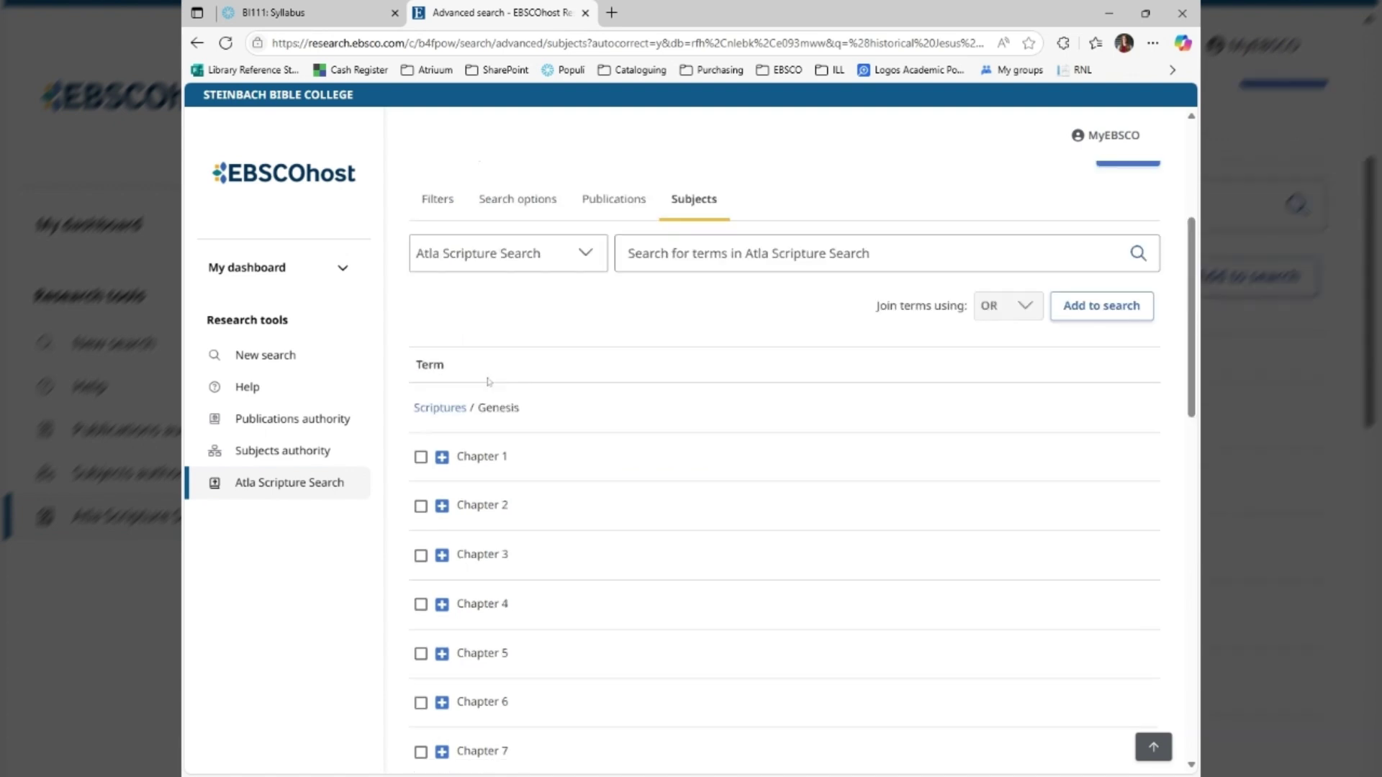
left_click(1105, 308)
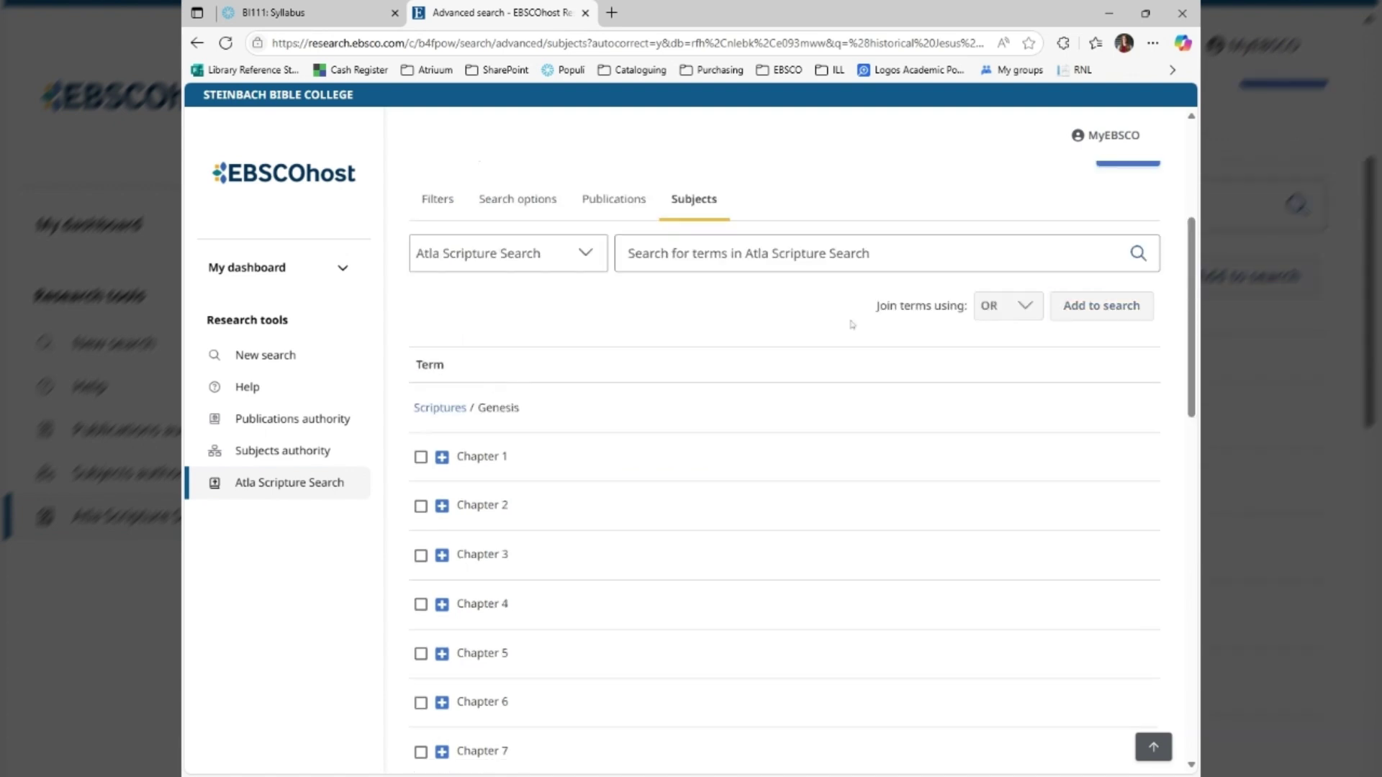
scroll(563, 367, "up", 4)
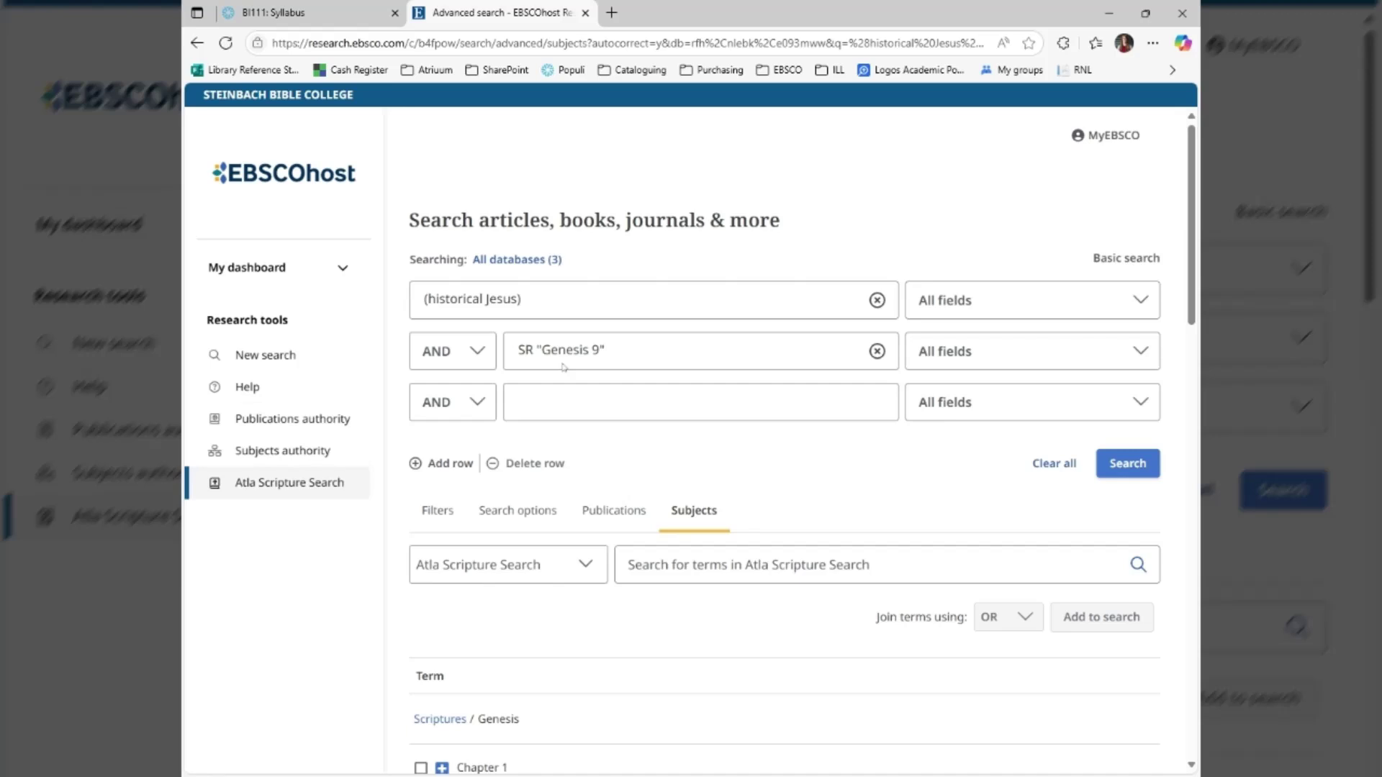
left_click(1121, 470)
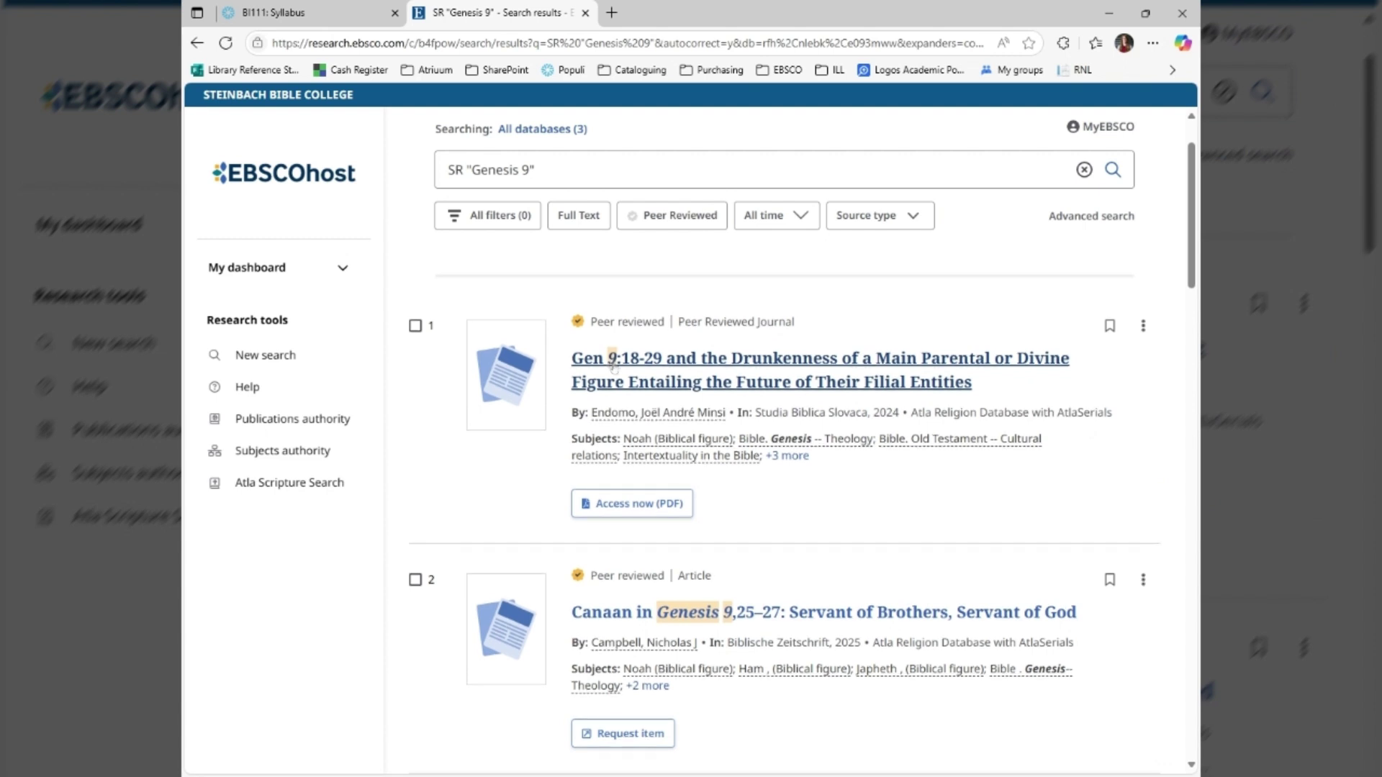
scroll(613, 365, "down", 1)
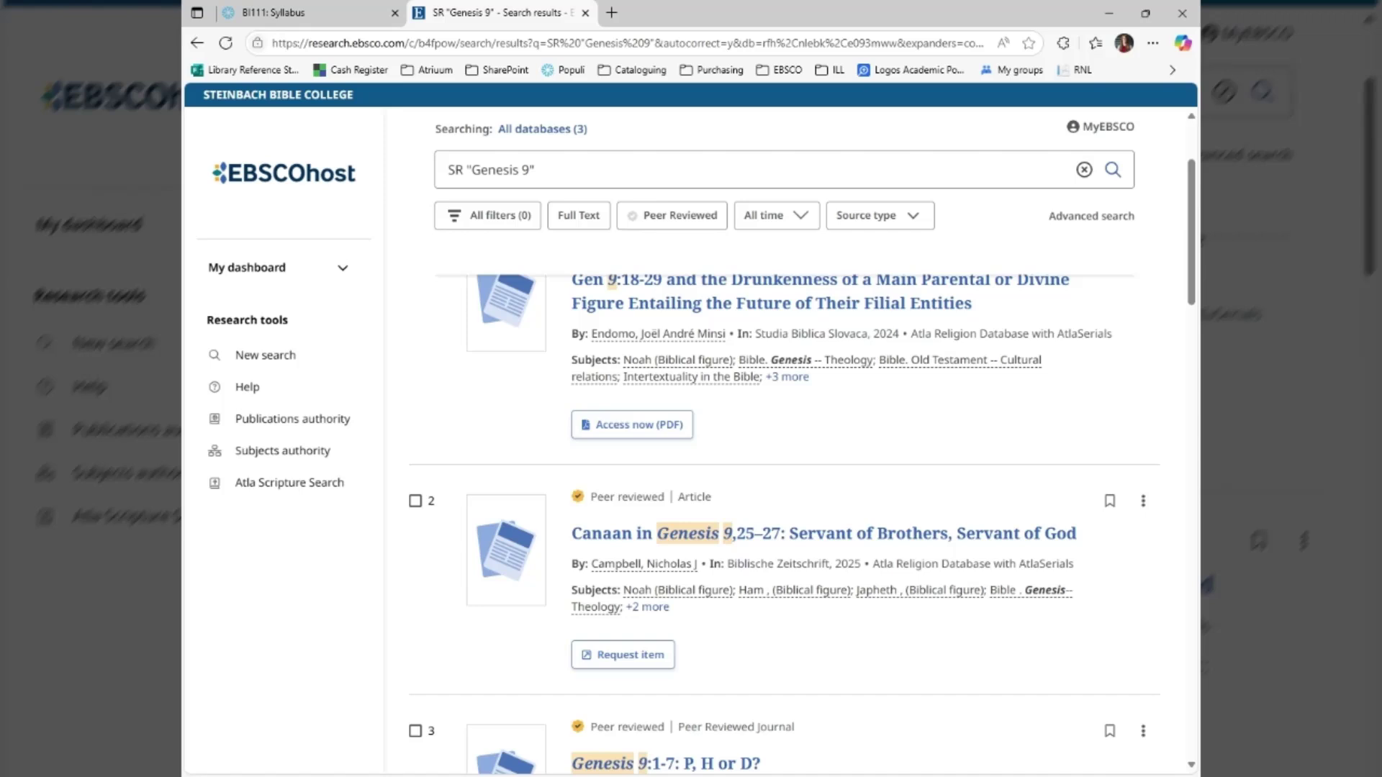
scroll(784, 504, "down", 3)
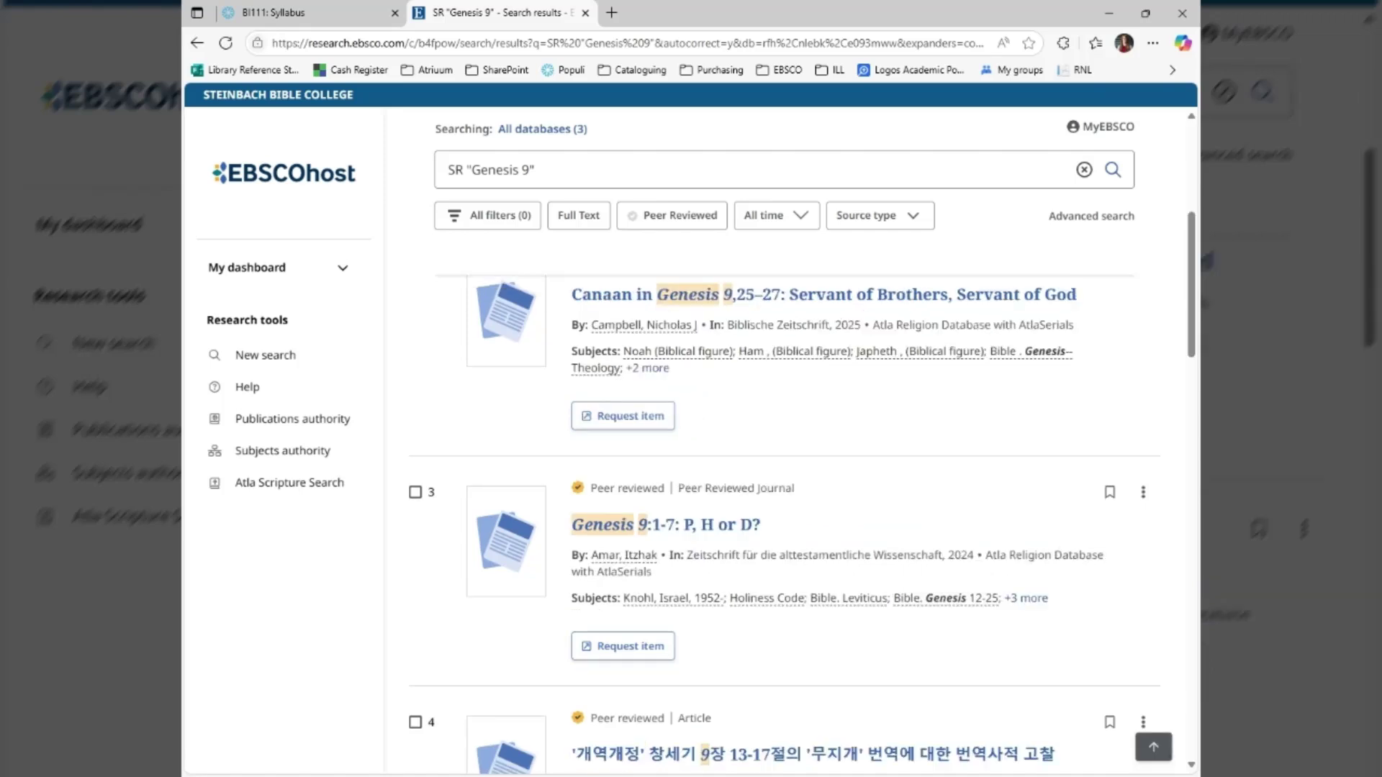
Open the PDF of the first Genesis 9 result, on Gen 9:18-29 and drunkenness, and return to the results list.
scroll(609, 370, "up", 5)
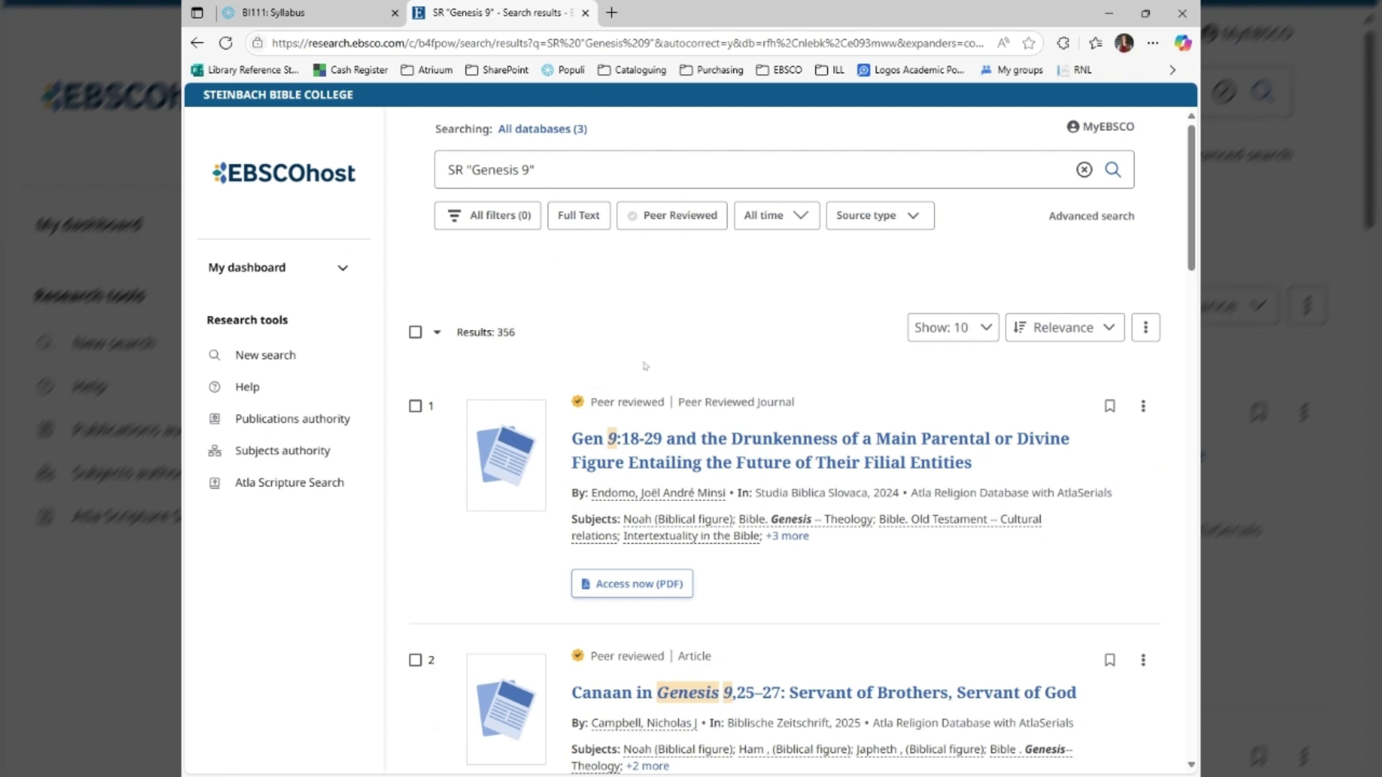
scroll(666, 382, "down", 1)
scroll(667, 380, "down", 1)
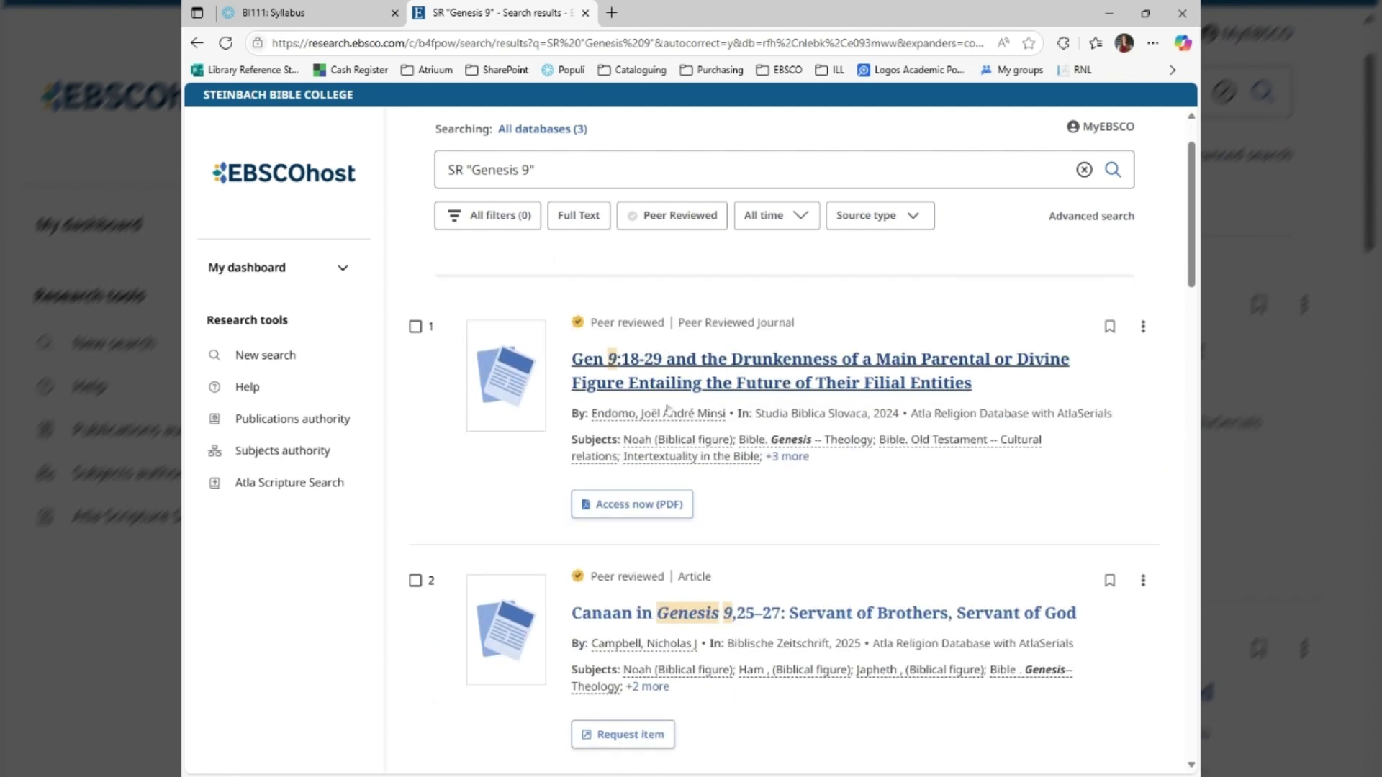
left_click(639, 508)
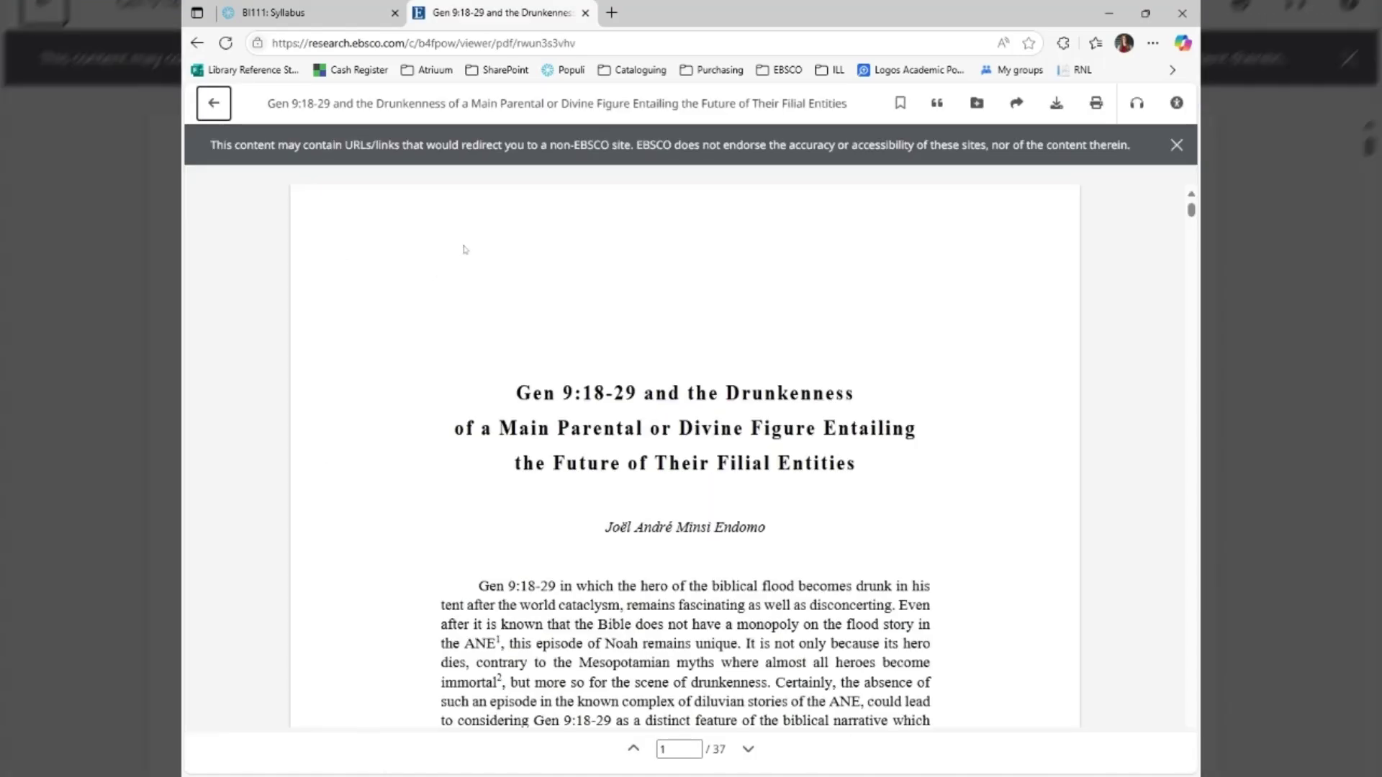
left_click(213, 105)
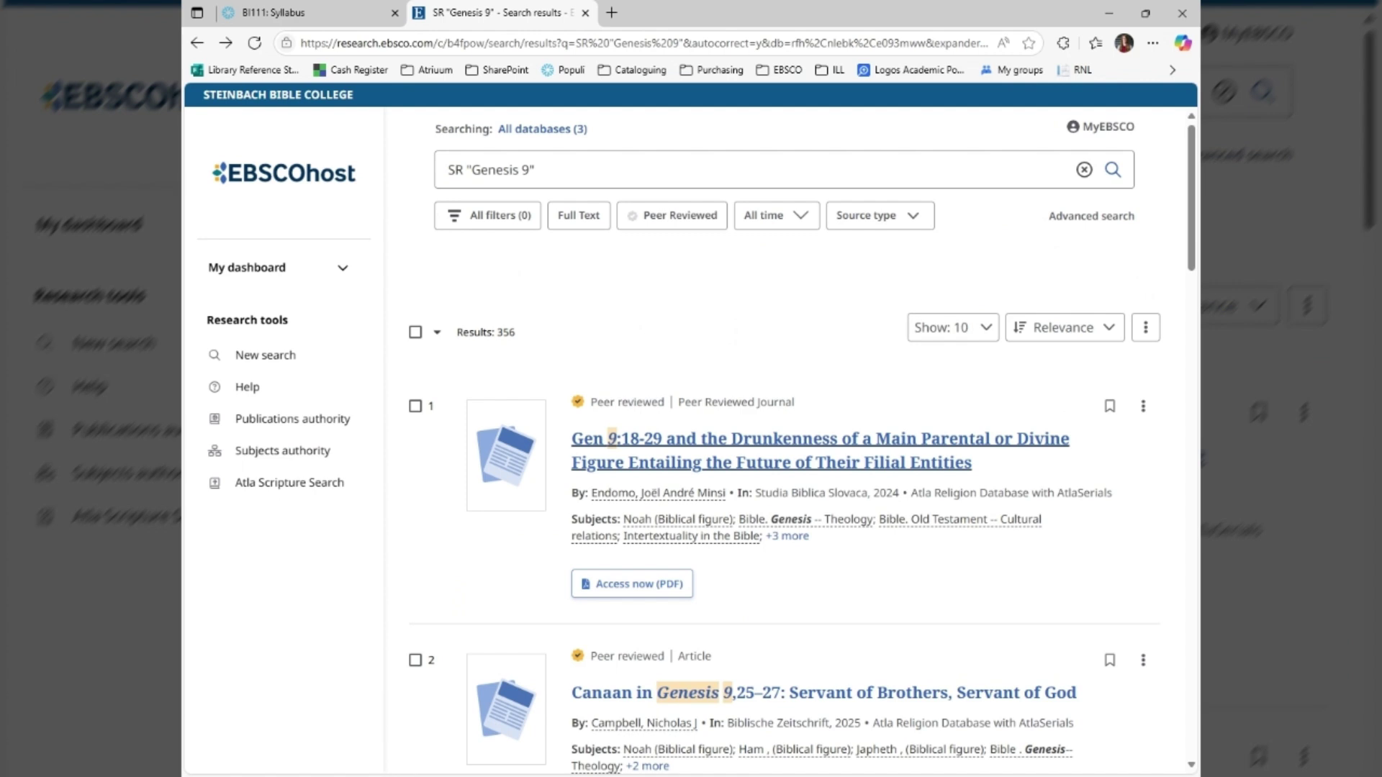
Expand the first result's subjects, run a search on the subject term Drunkenness, and browse the resulting list.
left_click(792, 537)
scroll(783, 514, "down", 1)
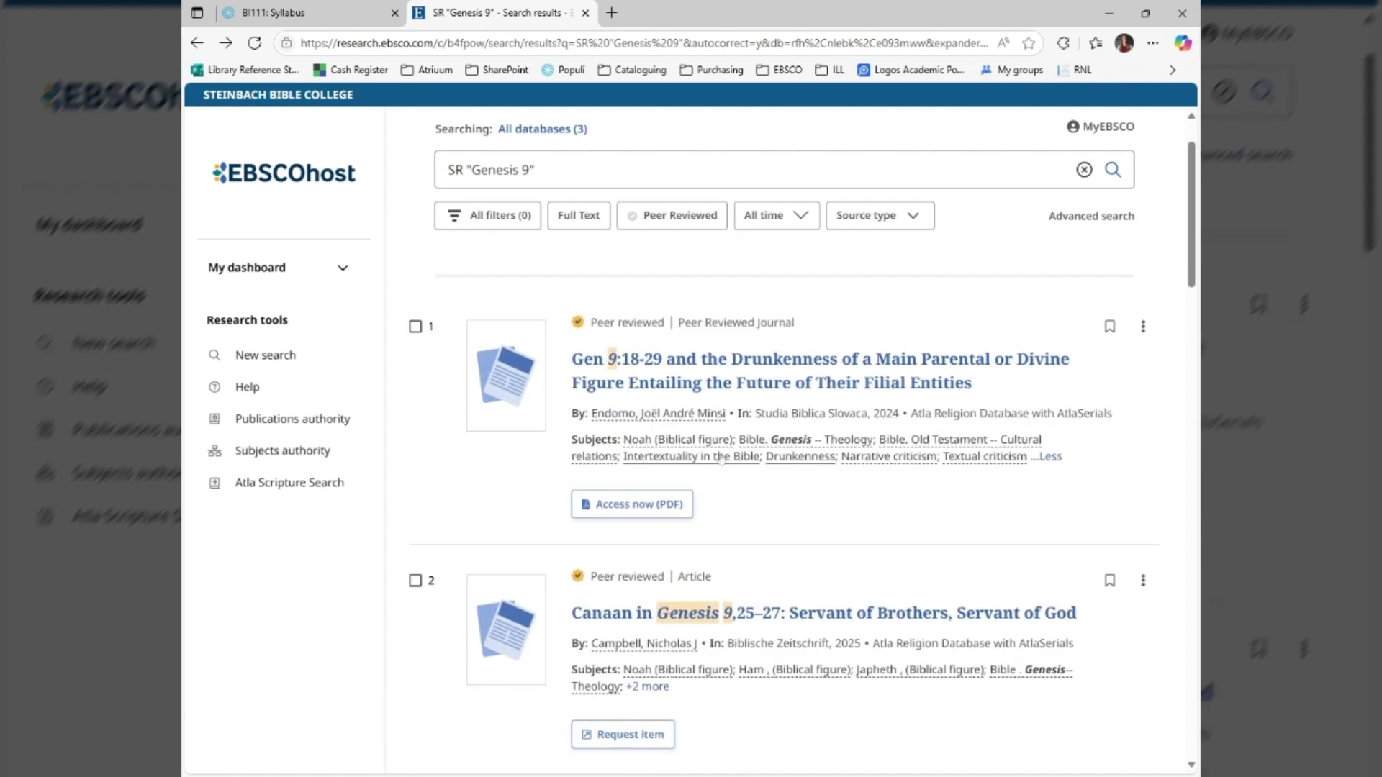
left_click(801, 457)
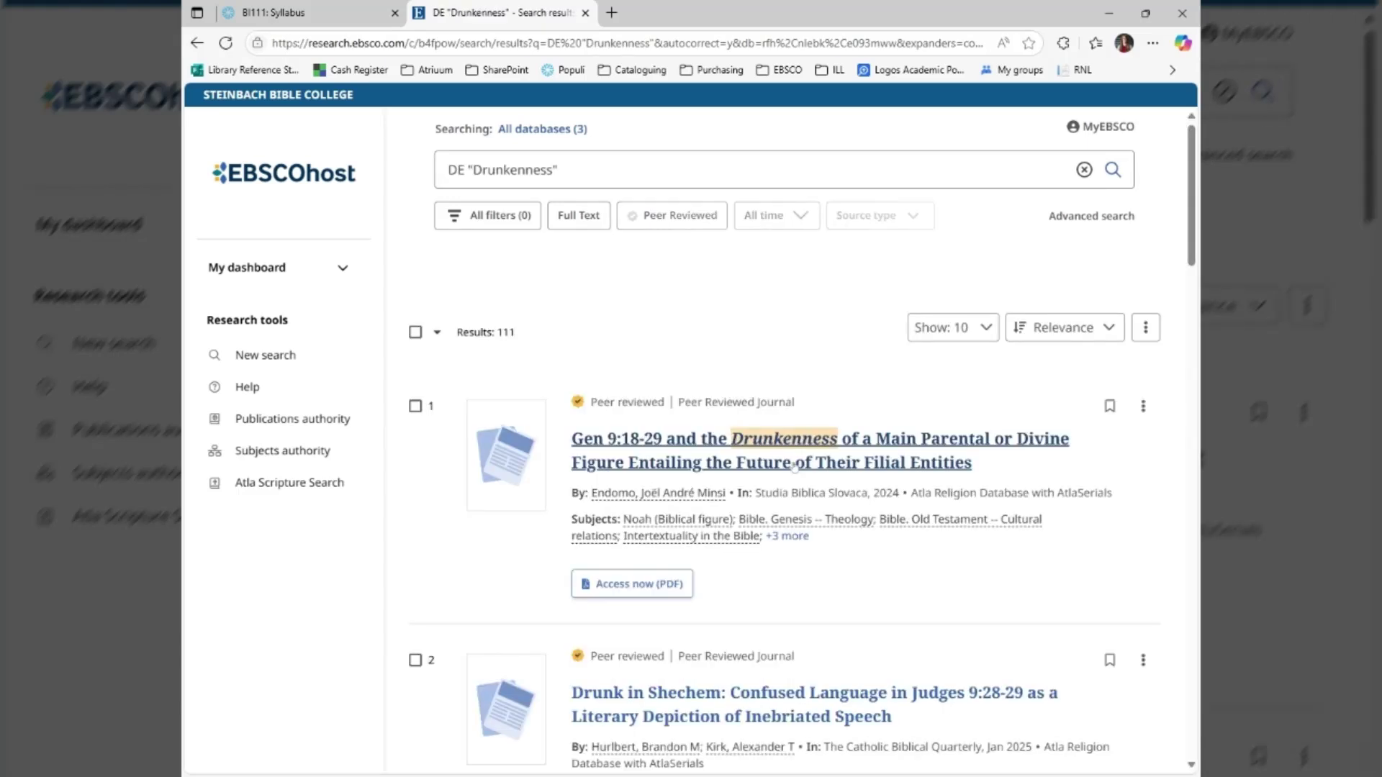
scroll(794, 466, "down", 3)
scroll(793, 466, "down", 20)
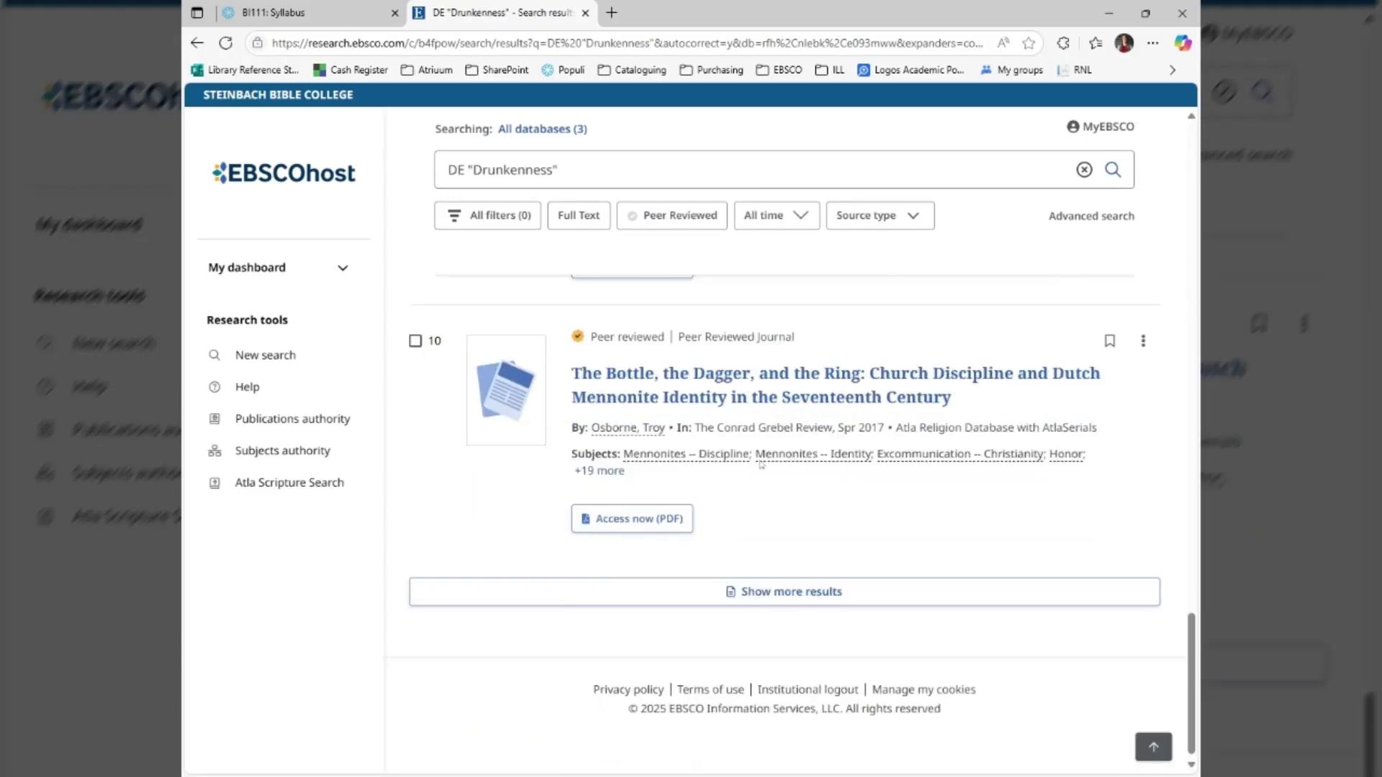
scroll(761, 464, "up", 20)
scroll(760, 464, "up", 2)
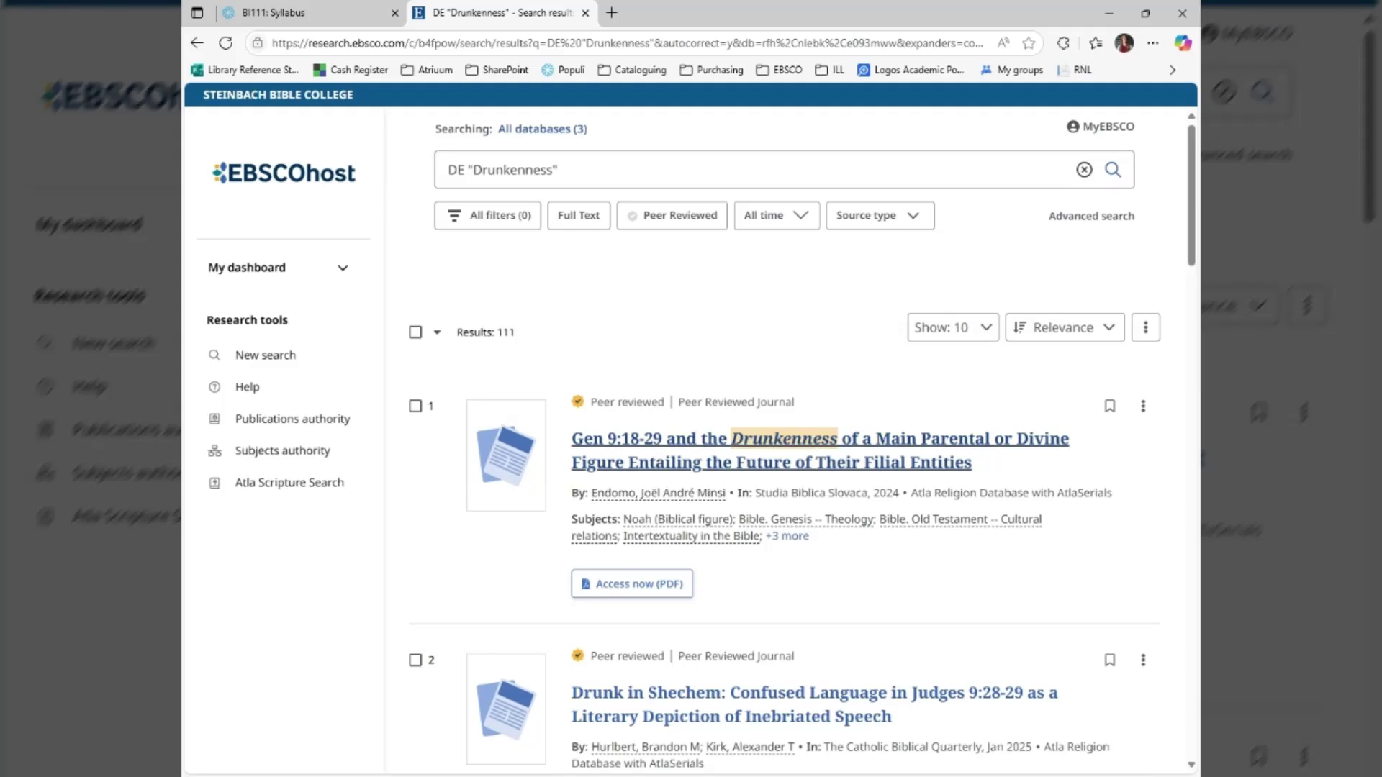
View the first Drunkenness result's PDF with its highlighted search terms through to page 2, and leave the viewer.
left_click(651, 586)
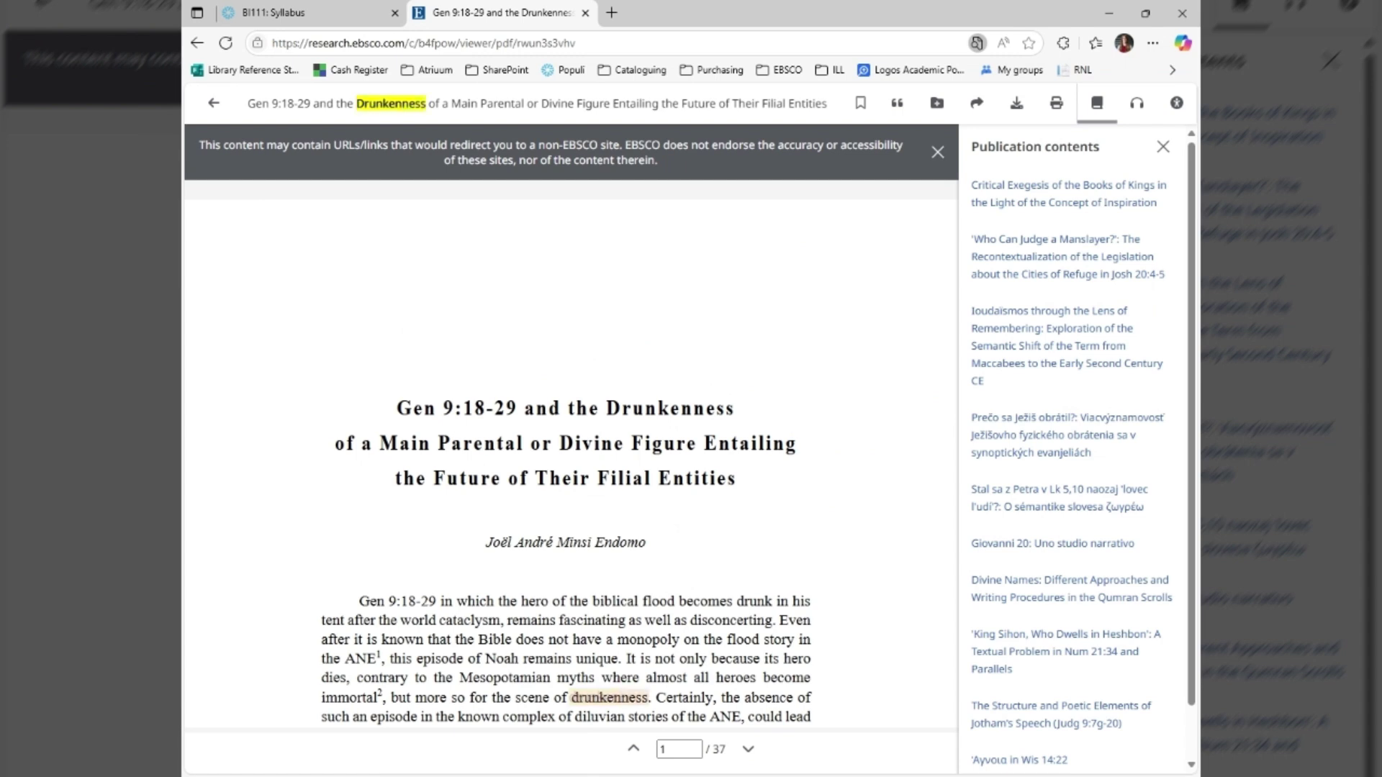
scroll(570, 461, "down", 10)
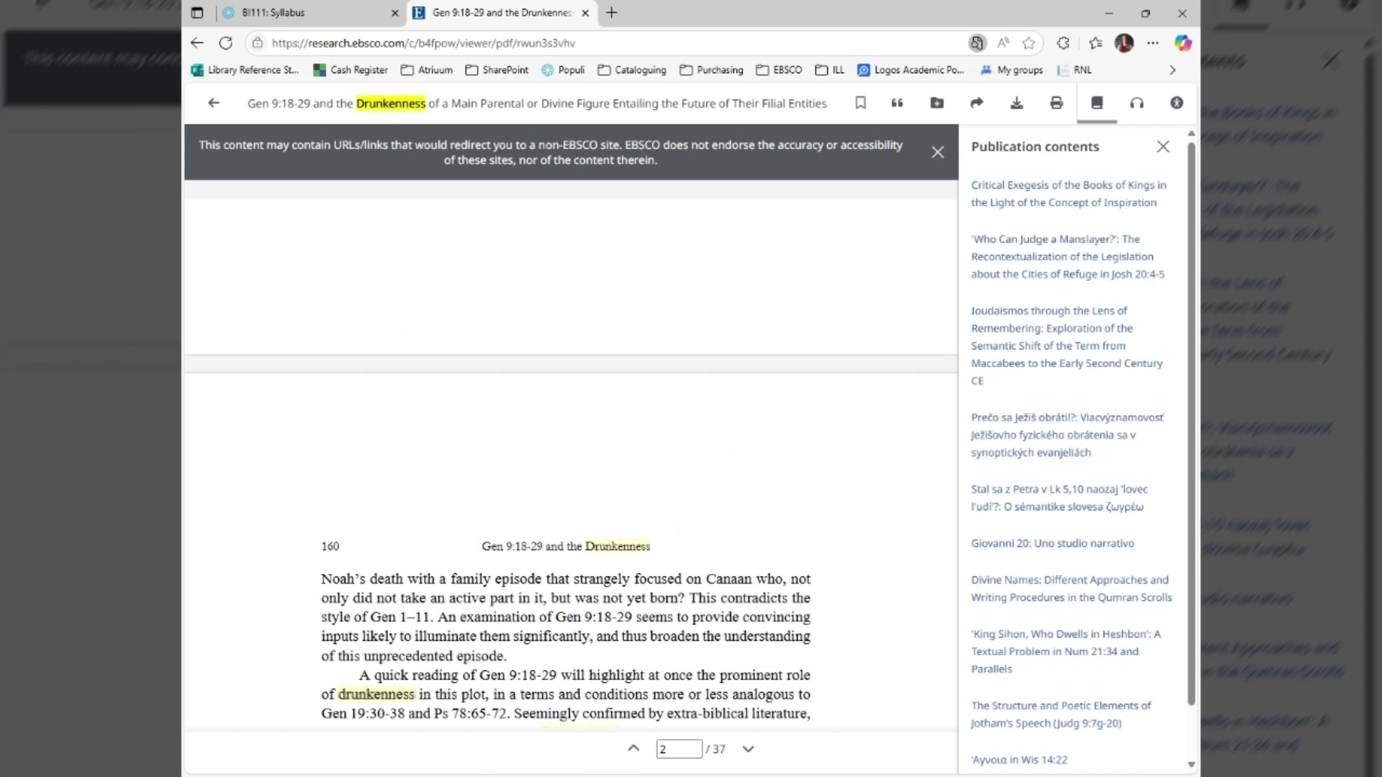
left_click(209, 107)
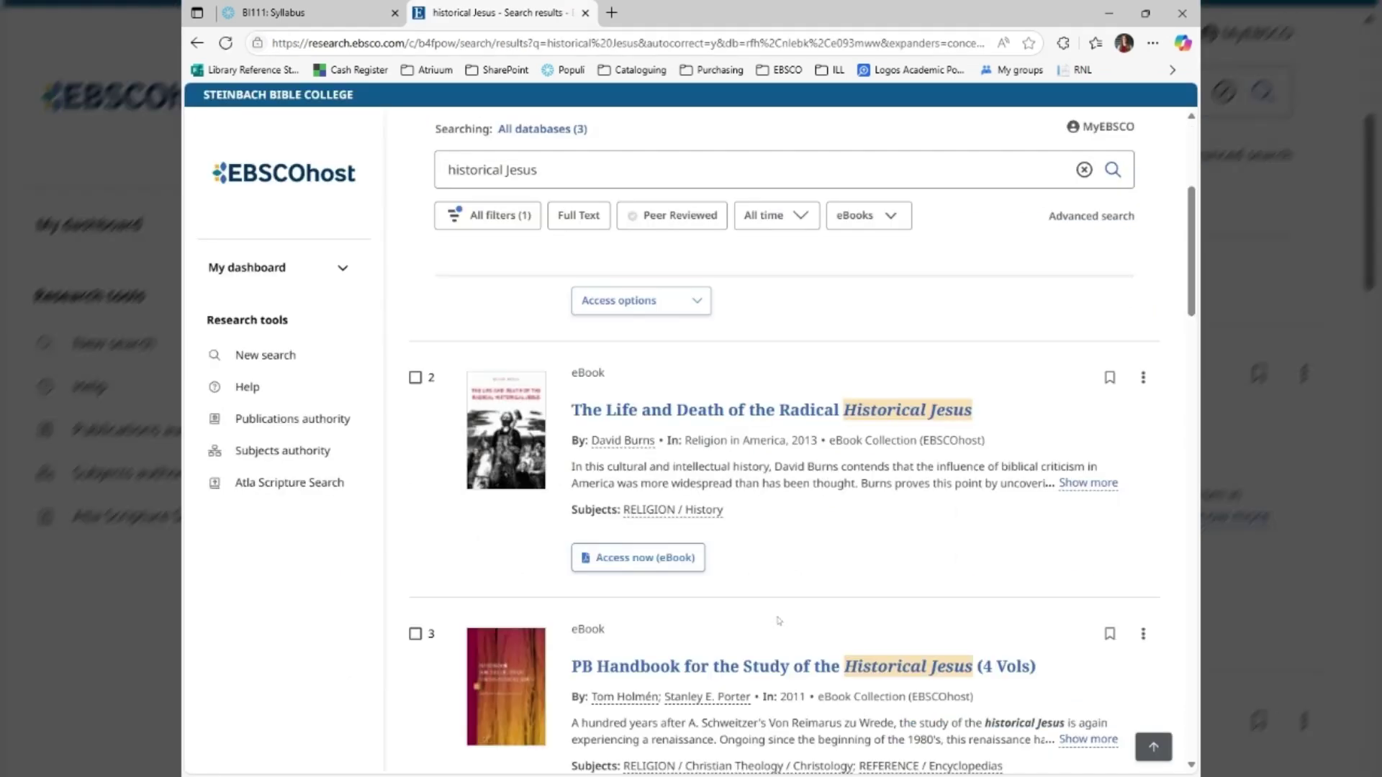
Open the eBook The Life and Death of the Radical Historical Jesus and look at its in-book search without entering a term.
left_click(649, 568)
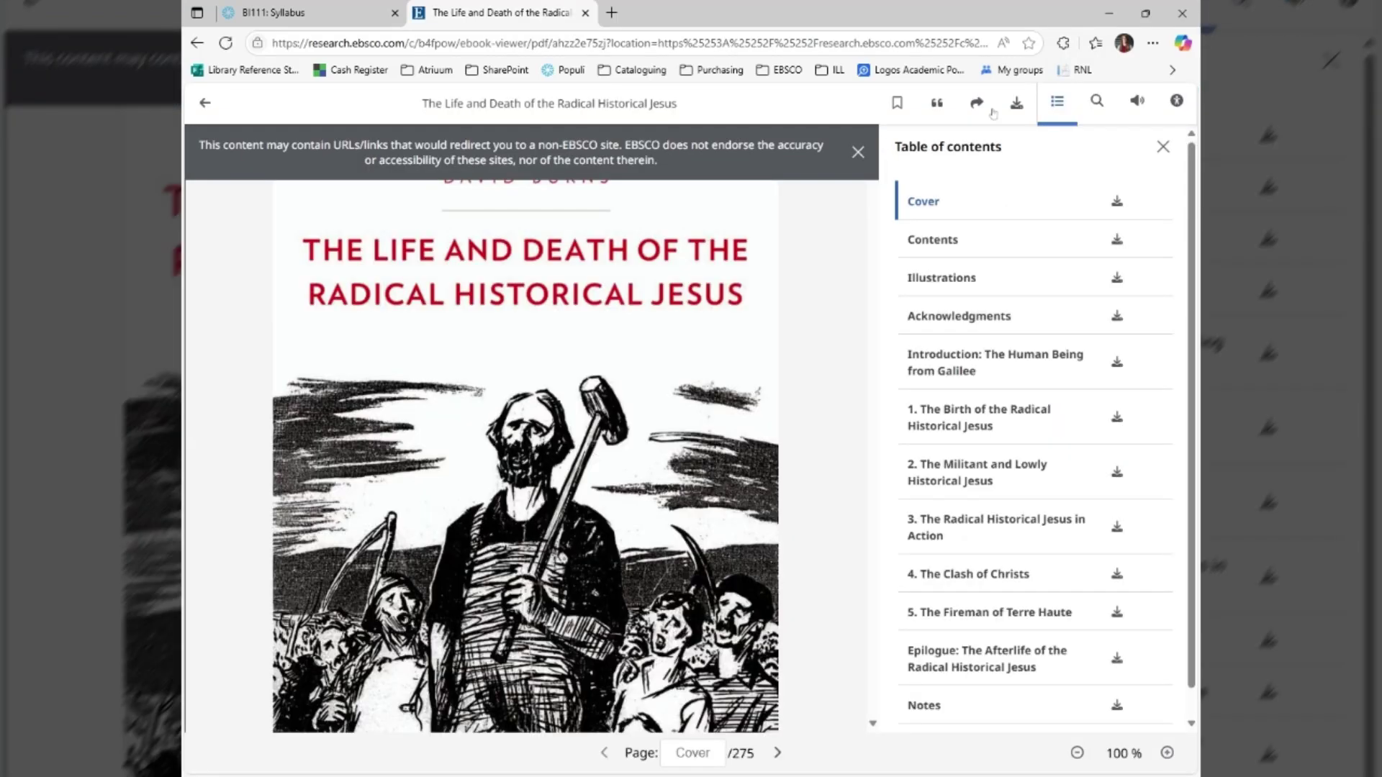
left_click(1097, 102)
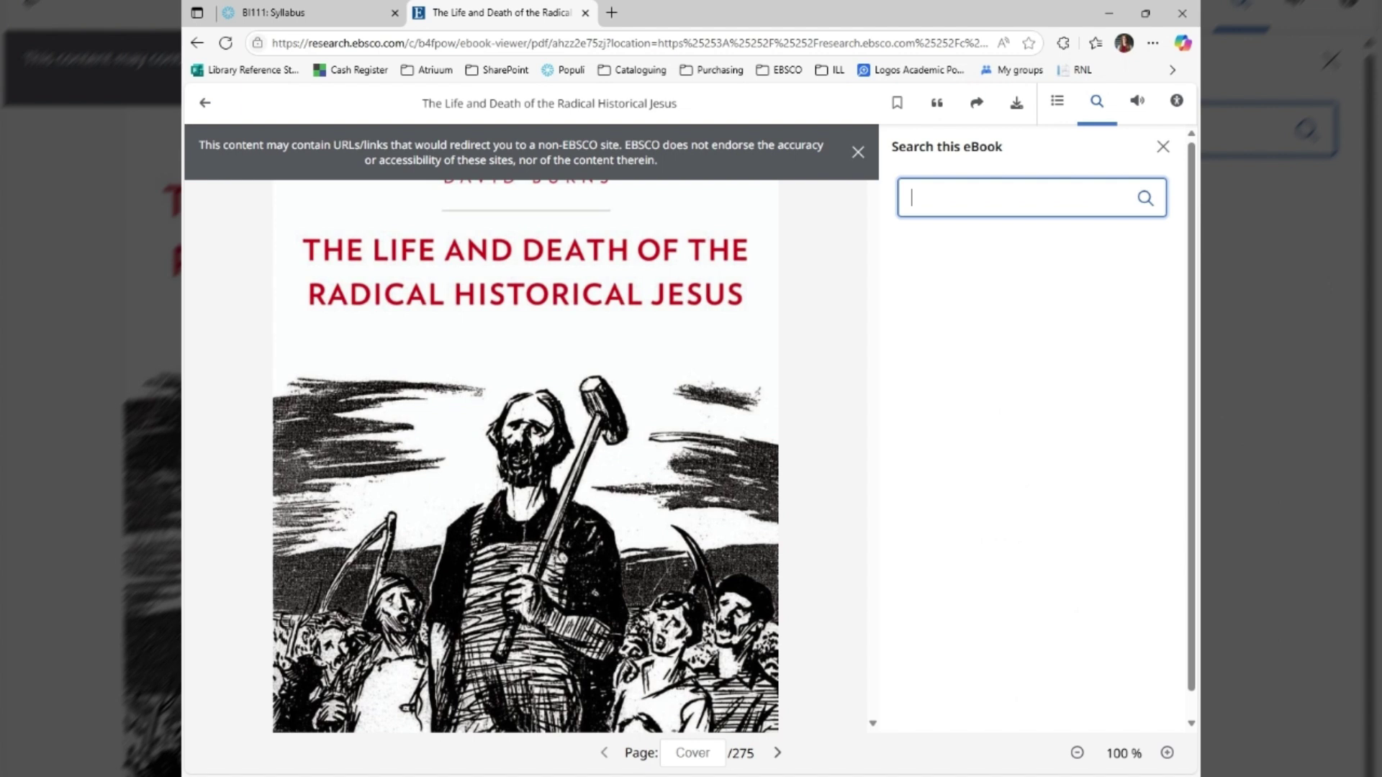
left_click(1162, 147)
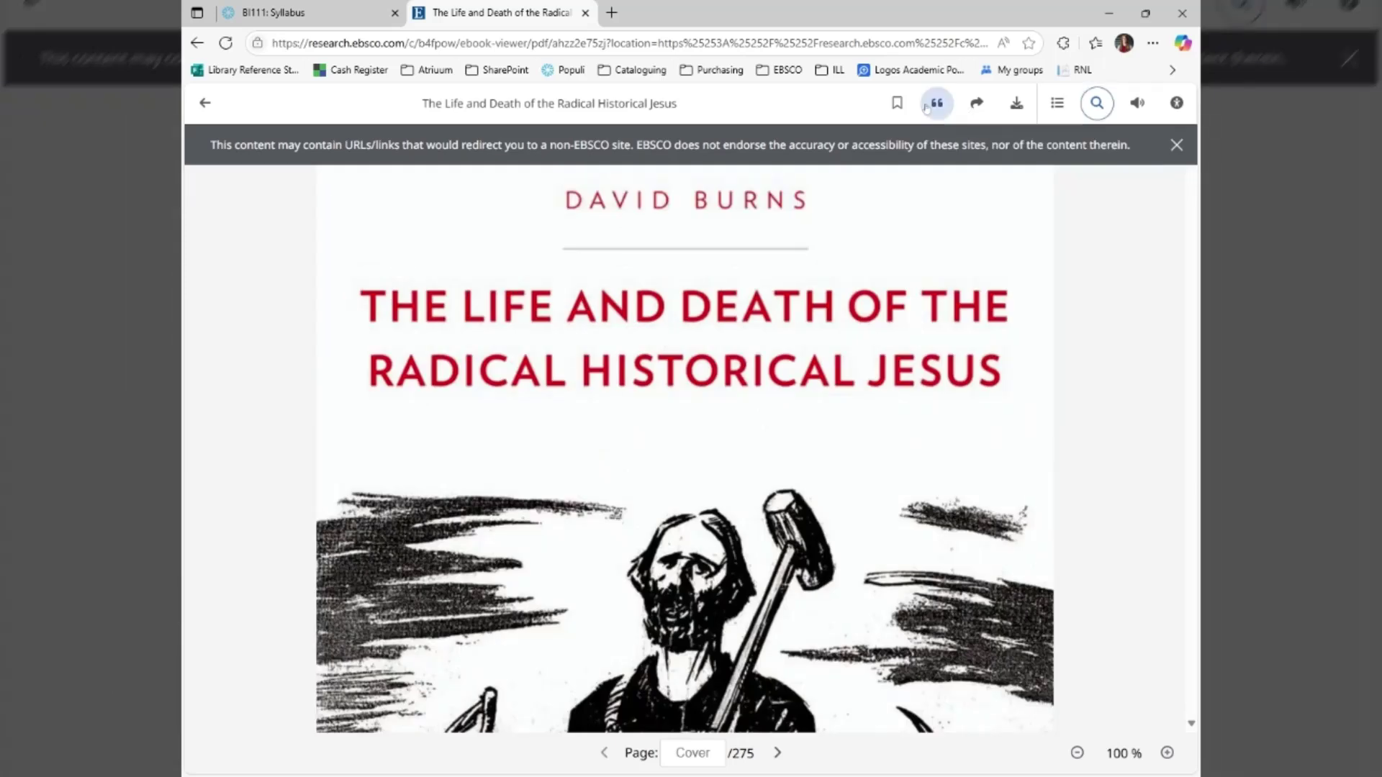
Display the eBook's citation in Chicago 17th Edition (Notes & Bibliography) style and close the citation dialog.
left_click(937, 104)
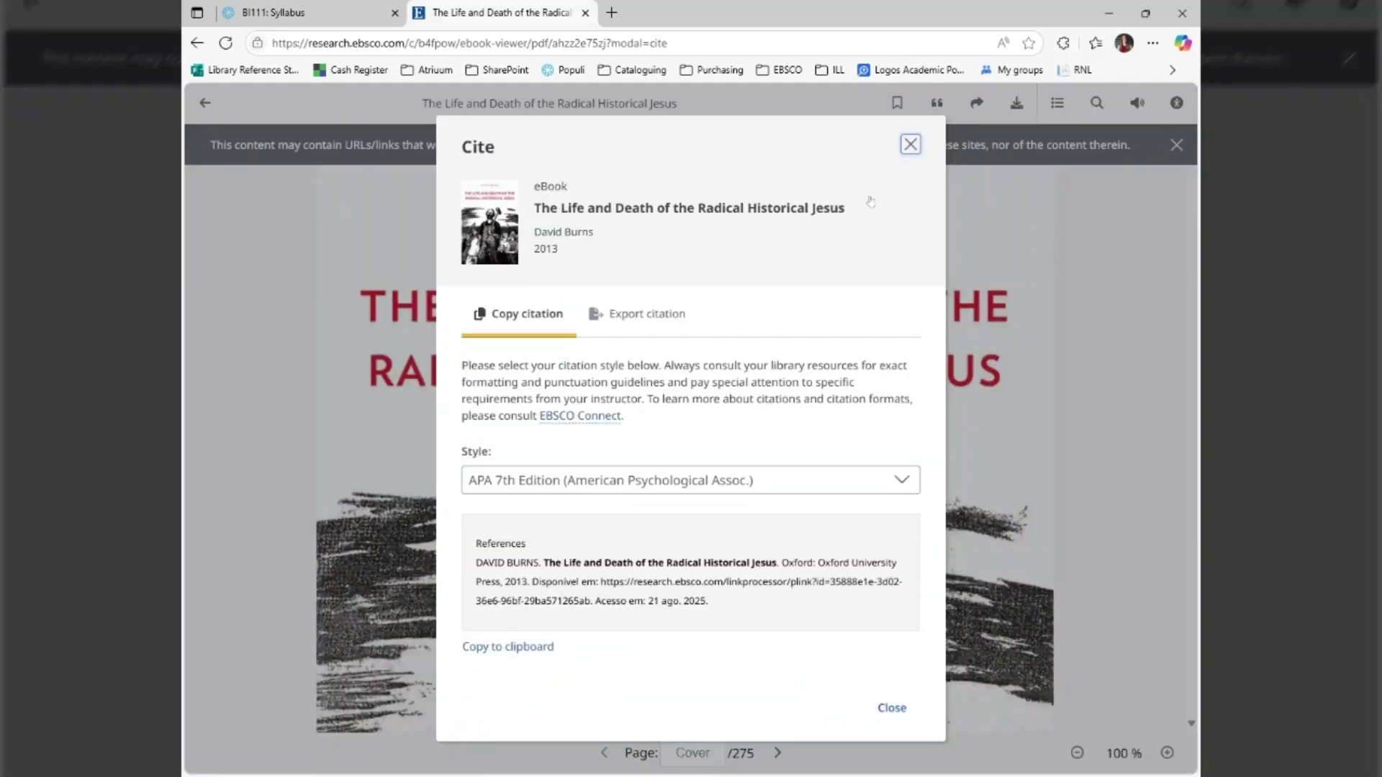
left_click(709, 481)
scroll(620, 562, "down", 1)
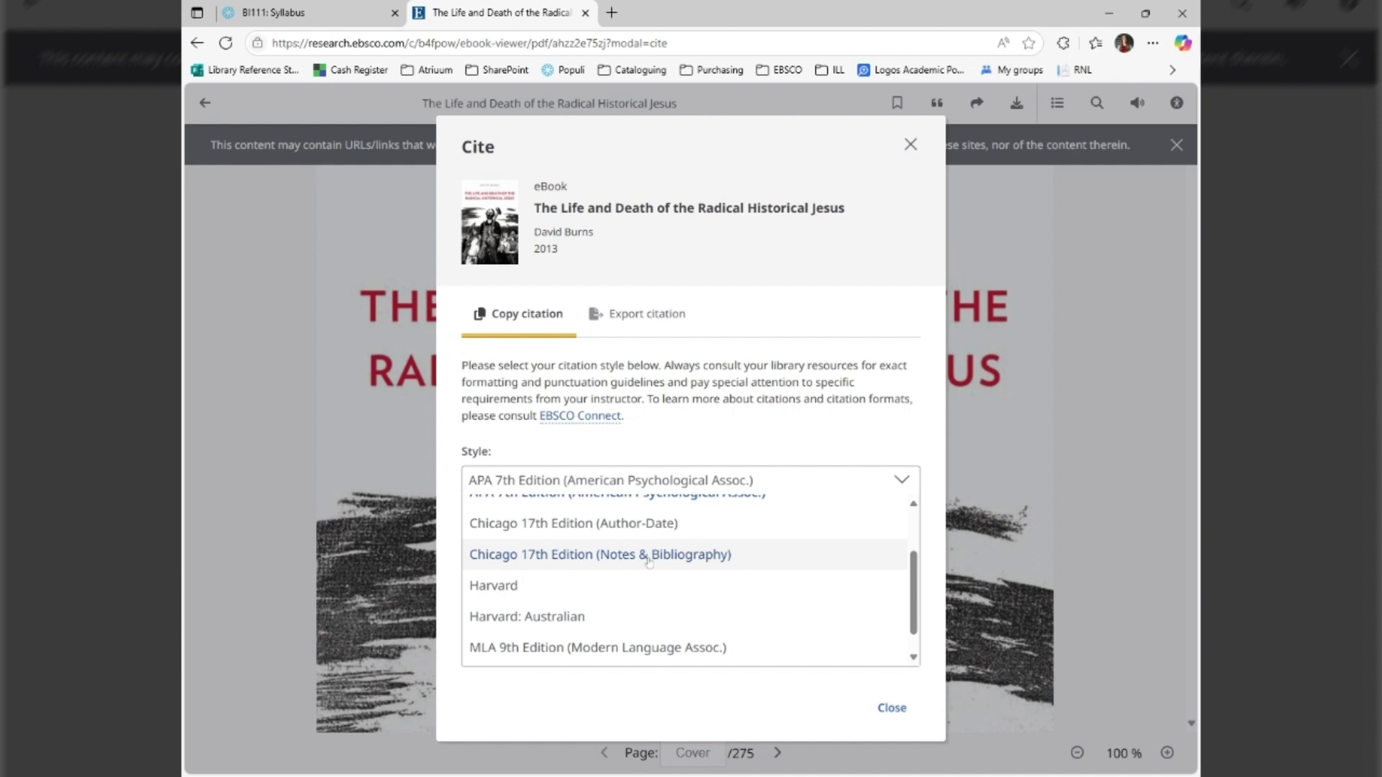
left_click(648, 556)
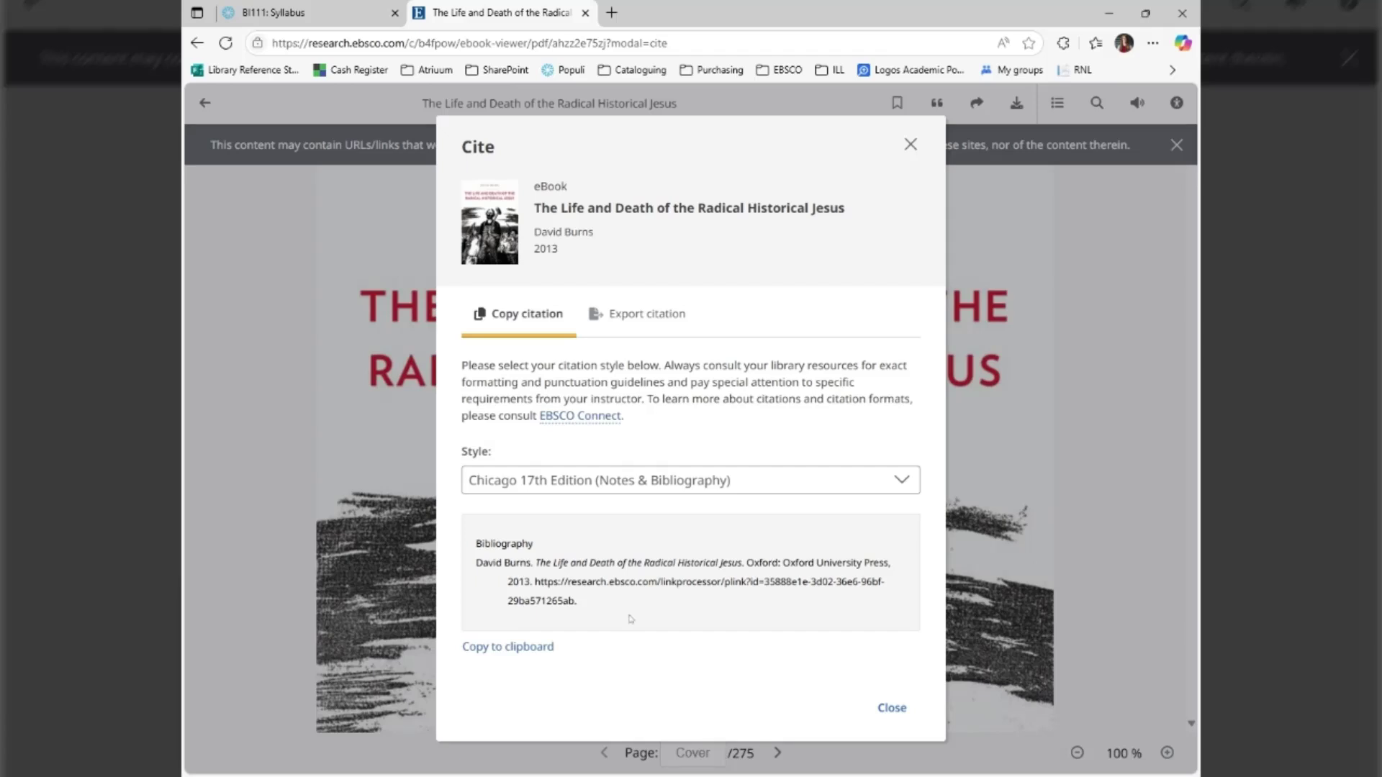
left_click(892, 707)
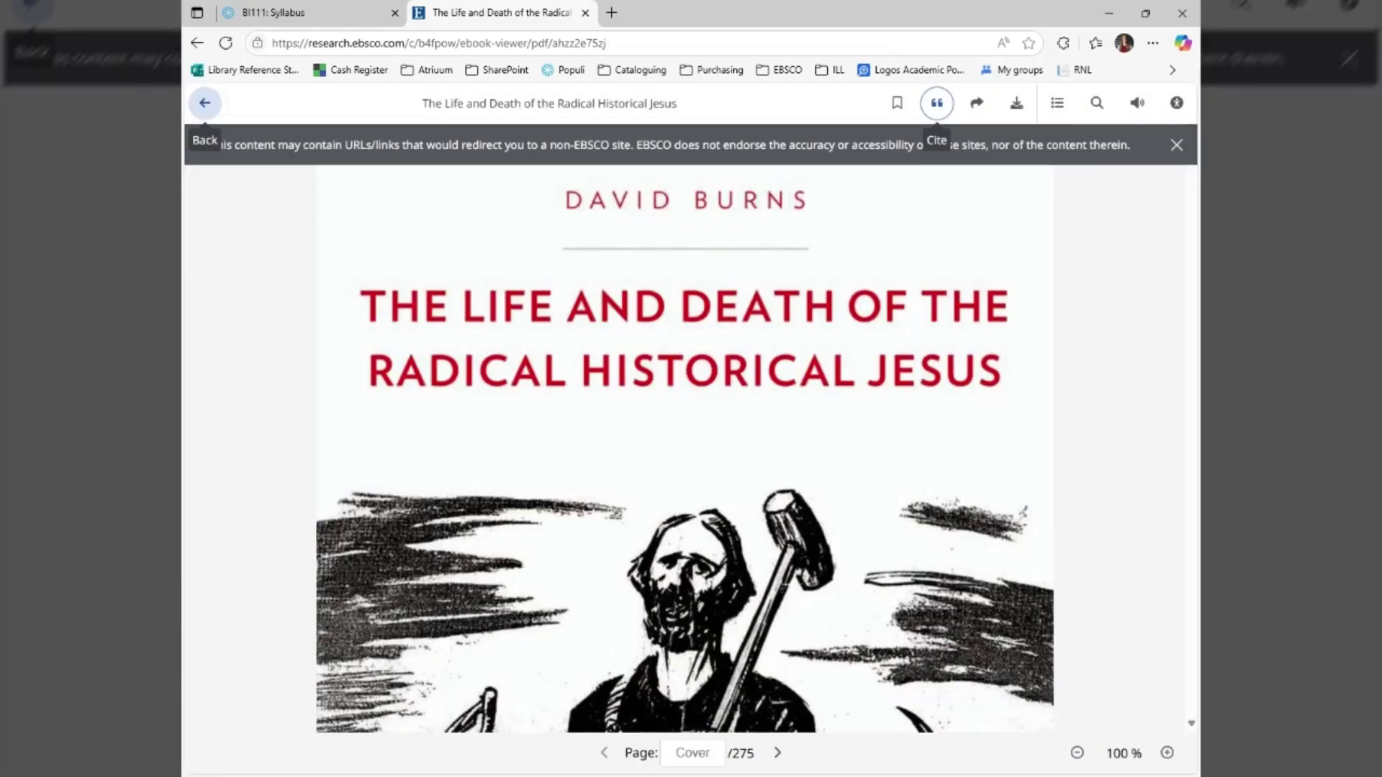
Return to the historical Jesus results and select Historical Dictionary of Jesus and The Life and Death of the Radical Historical Jesus.
left_click(201, 103)
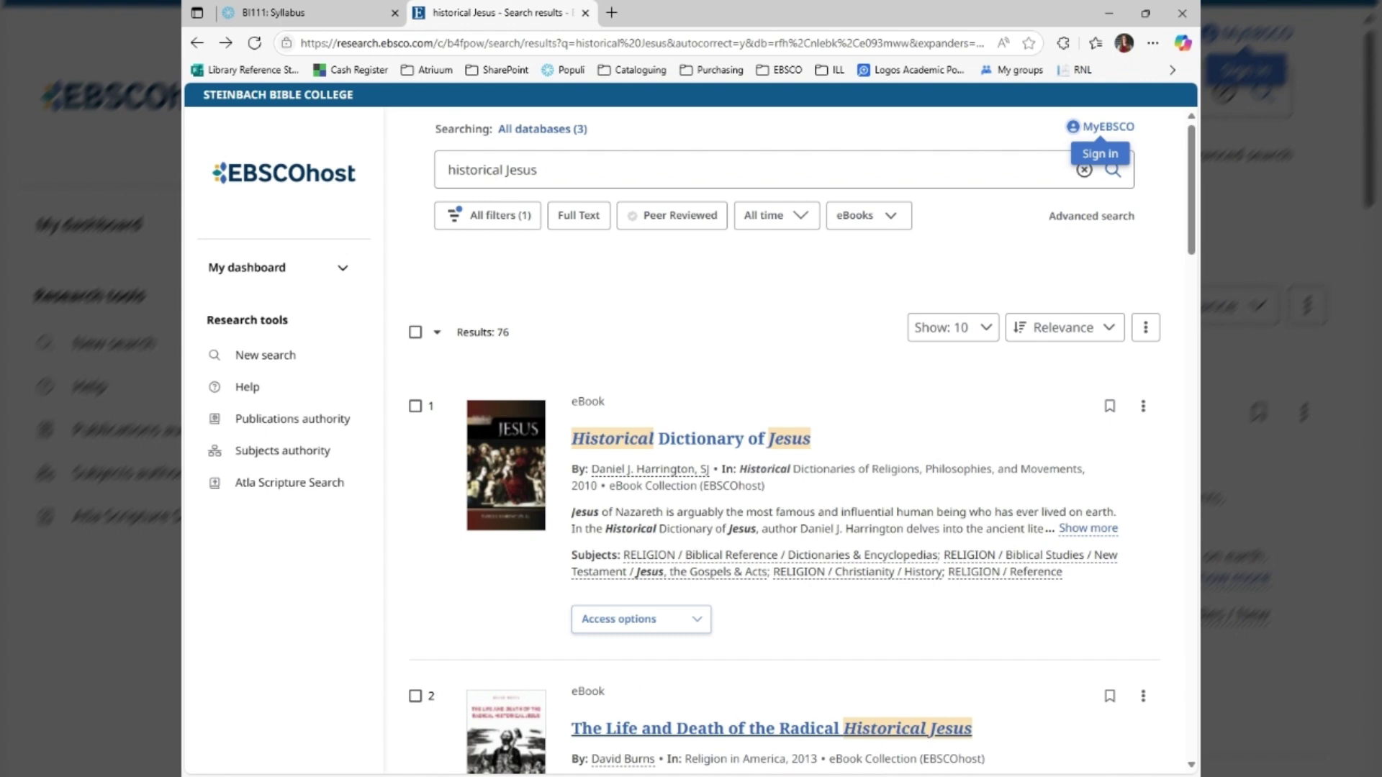
left_click(415, 405)
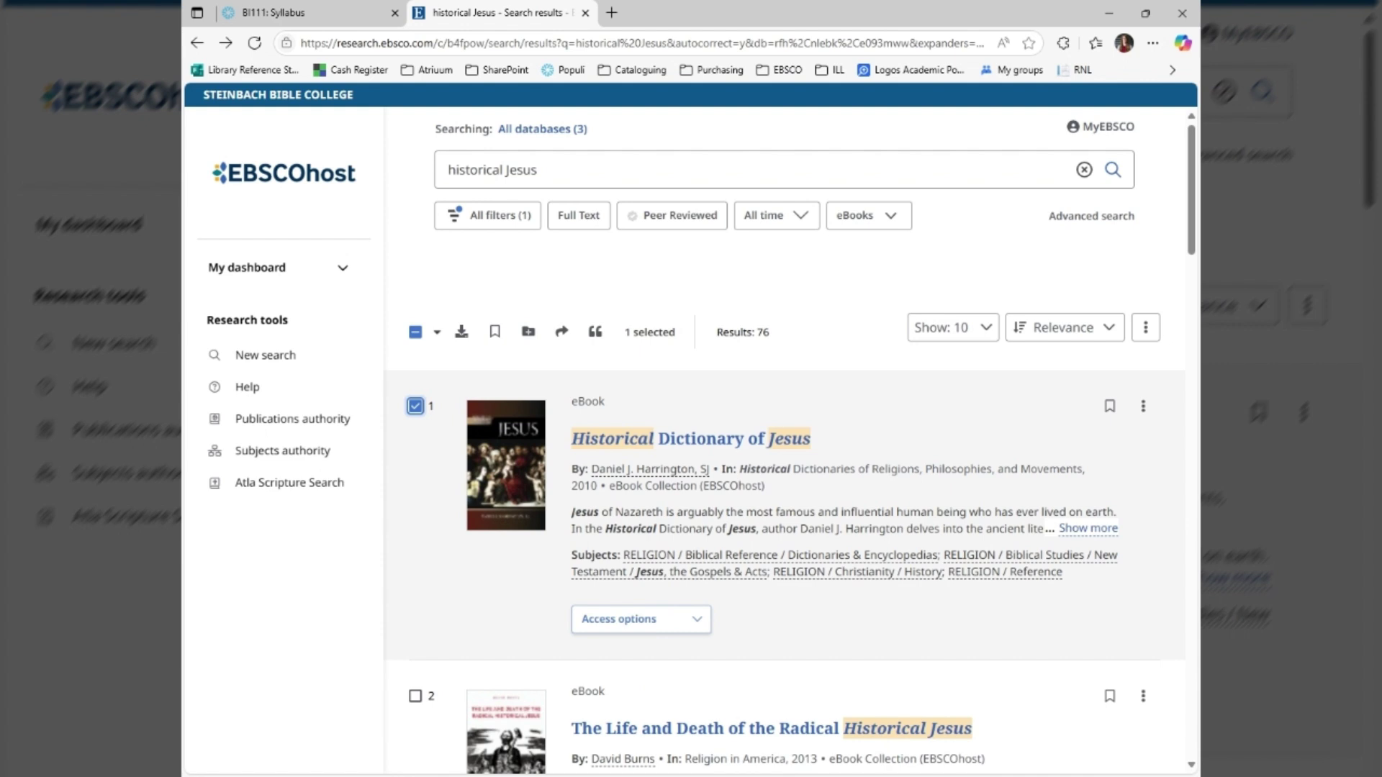
left_click(415, 696)
scroll(521, 417, "down", 1)
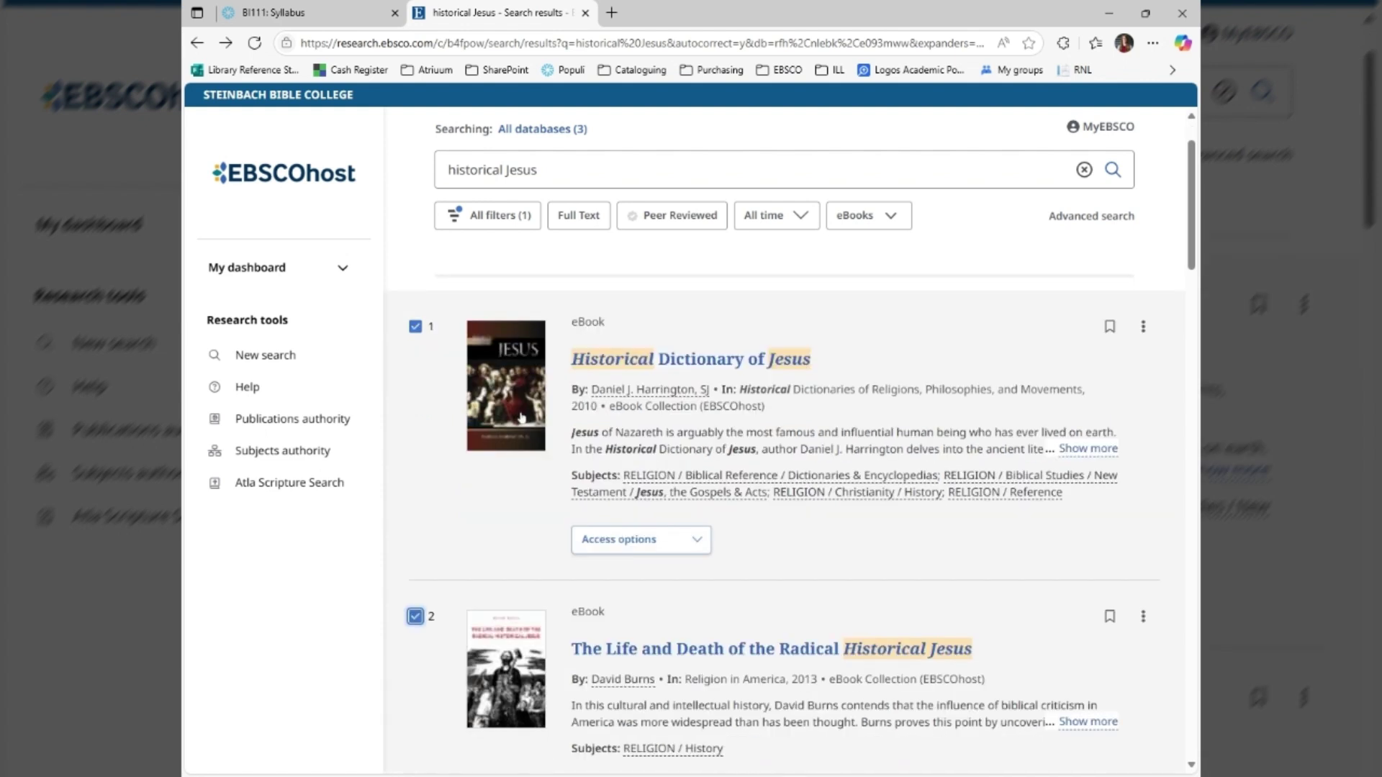
scroll(521, 417, "up", 1)
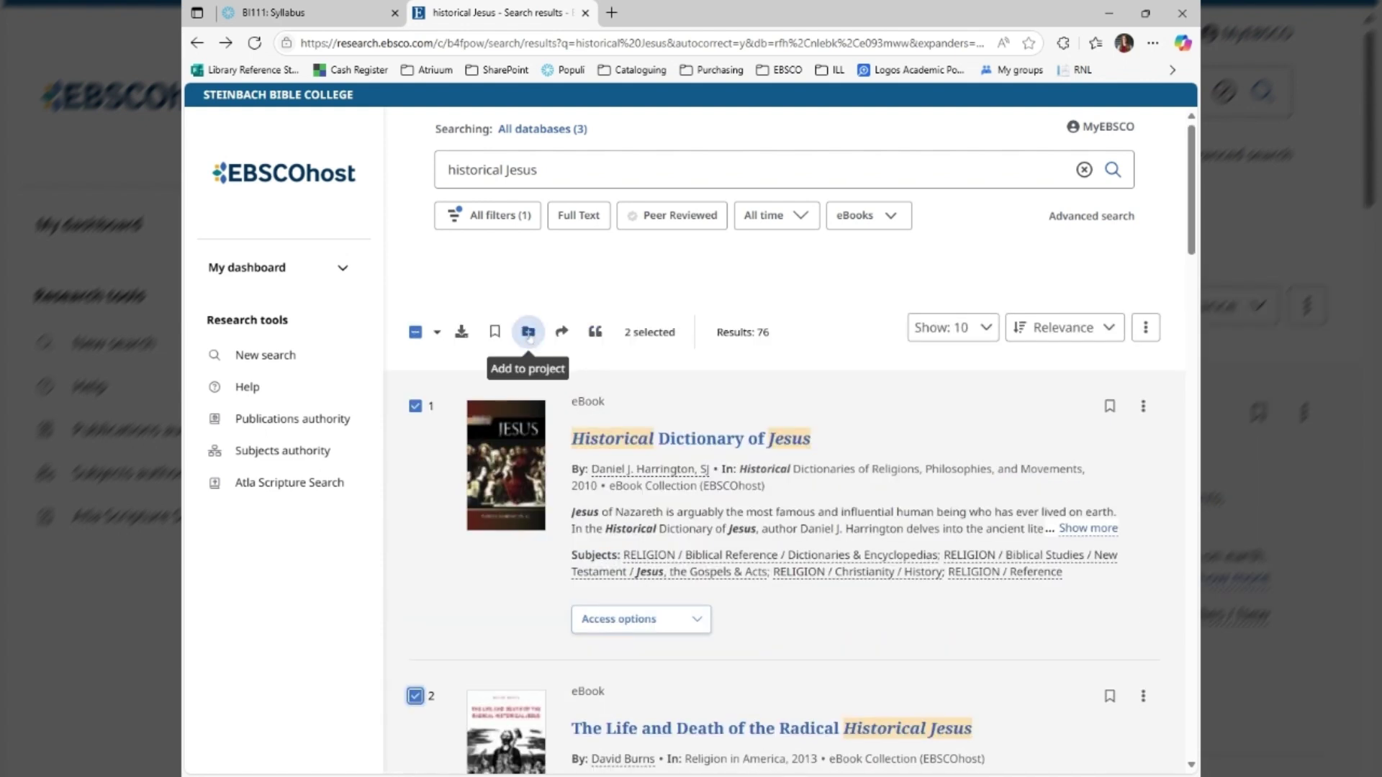